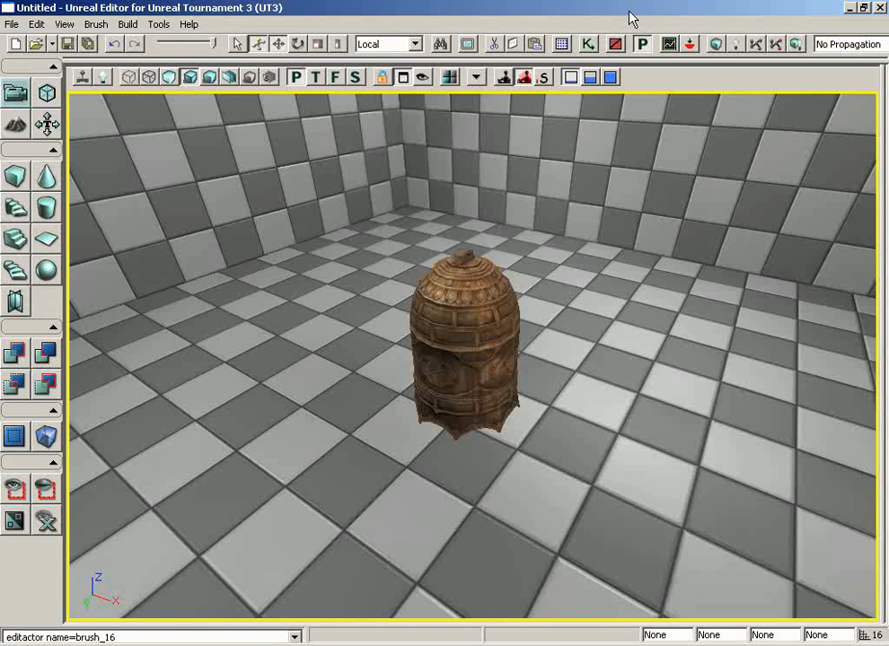
Select the bell static mesh and move it along single axes and within two-axis planes in the perspective view
click(456, 321)
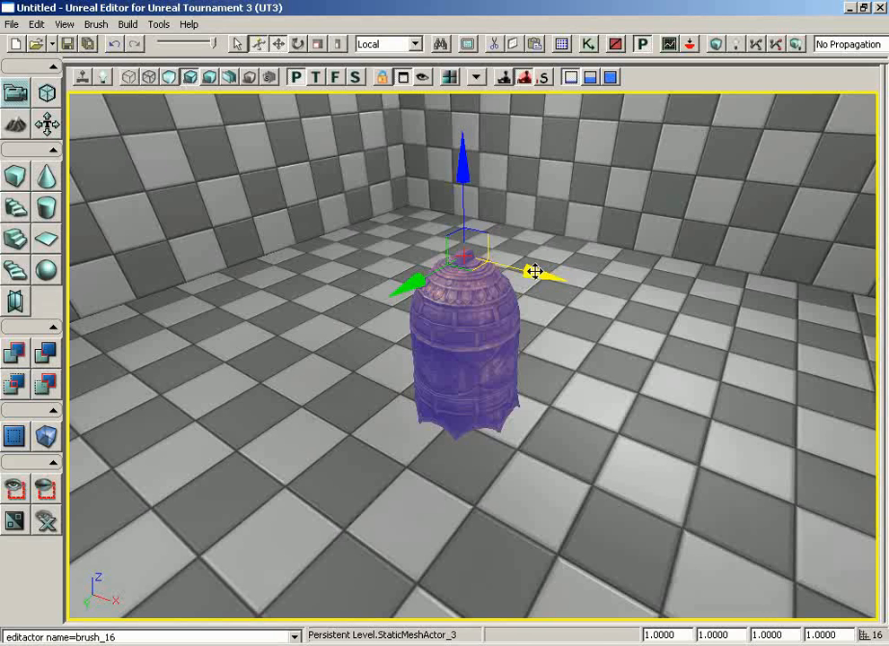
drag(531, 272, 457, 140)
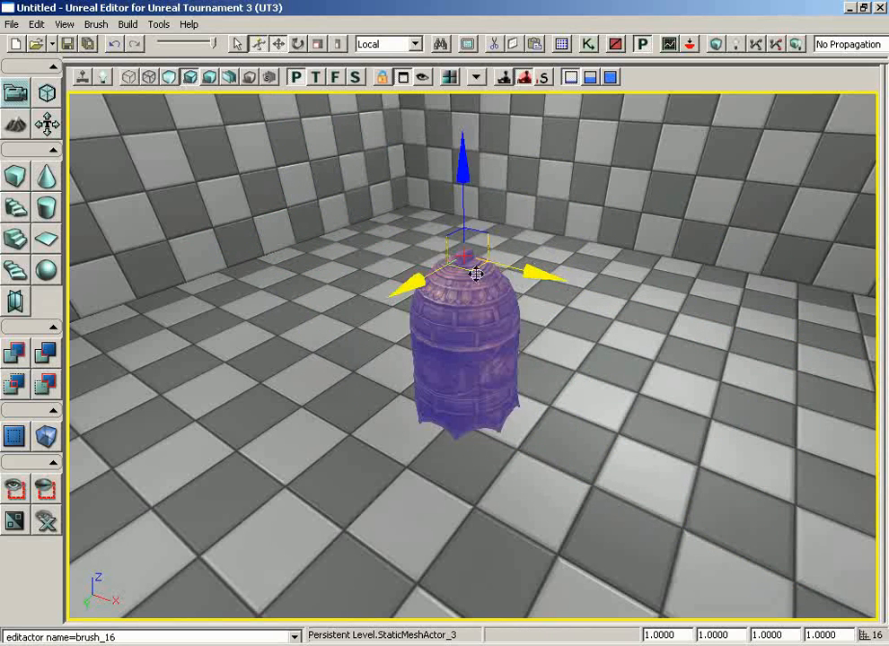
drag(416, 280, 406, 229)
mouse_move(482, 154)
mouse_down()
mouse_move(475, 95)
mouse_move(472, 161)
mouse_up()
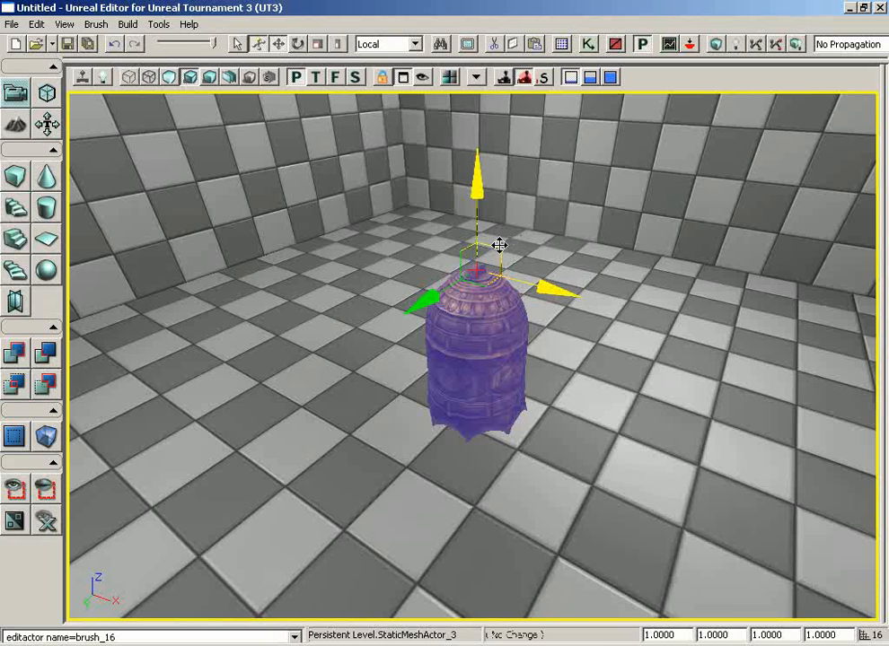
drag(500, 246, 400, 148)
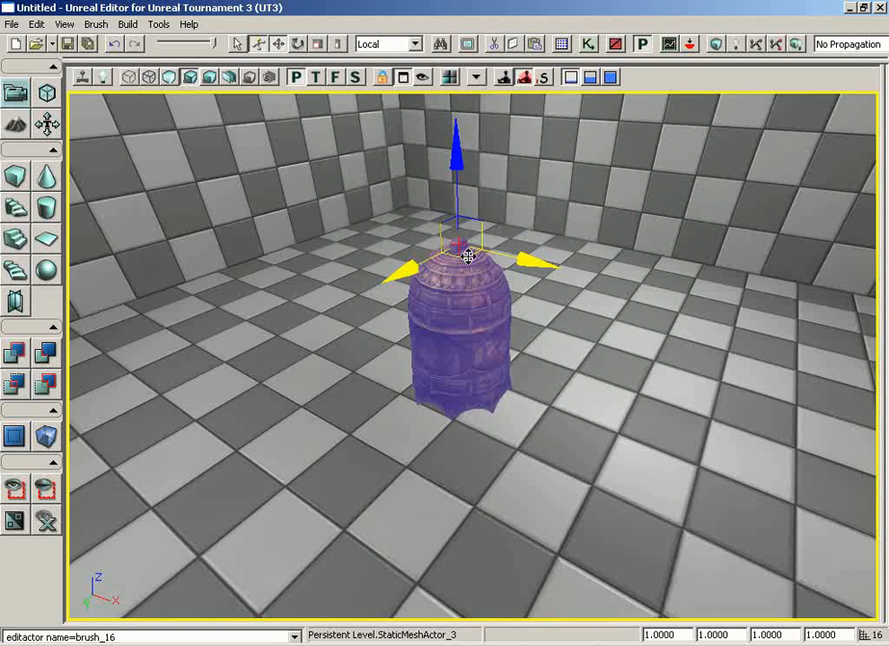
drag(462, 253, 405, 203)
right_drag(406, 203, 355, 226)
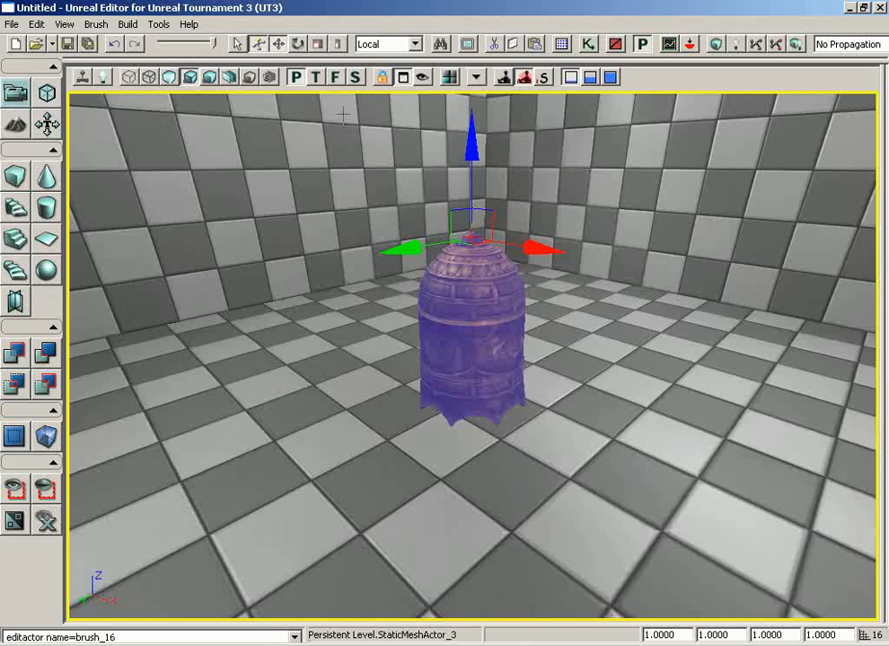
Show the level in the top wireframe view and move the bell within the XY plane
click(316, 77)
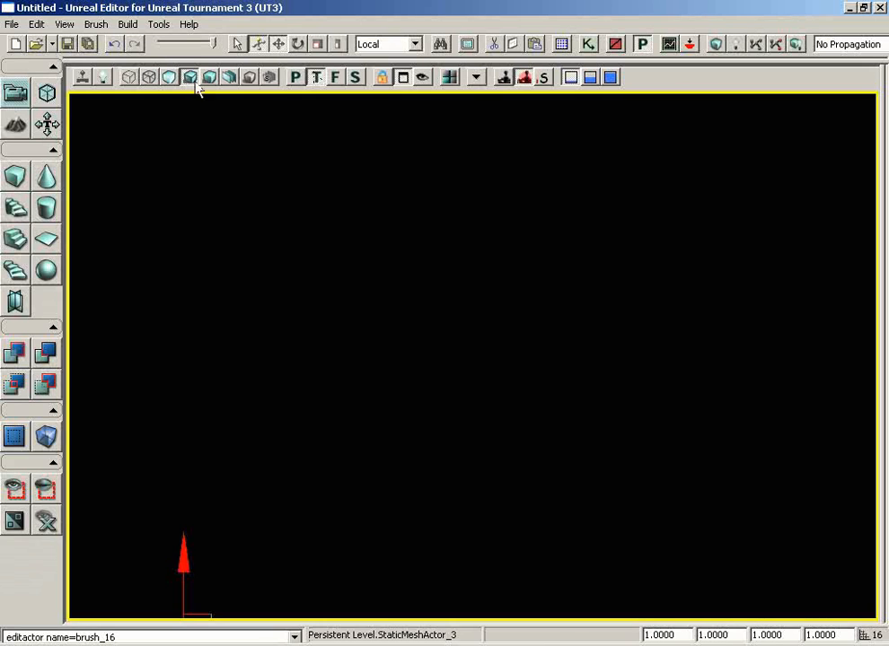
click(129, 78)
mouse_move(442, 380)
mouse_down()
mouse_move(479, 293)
mouse_move(446, 323)
mouse_up()
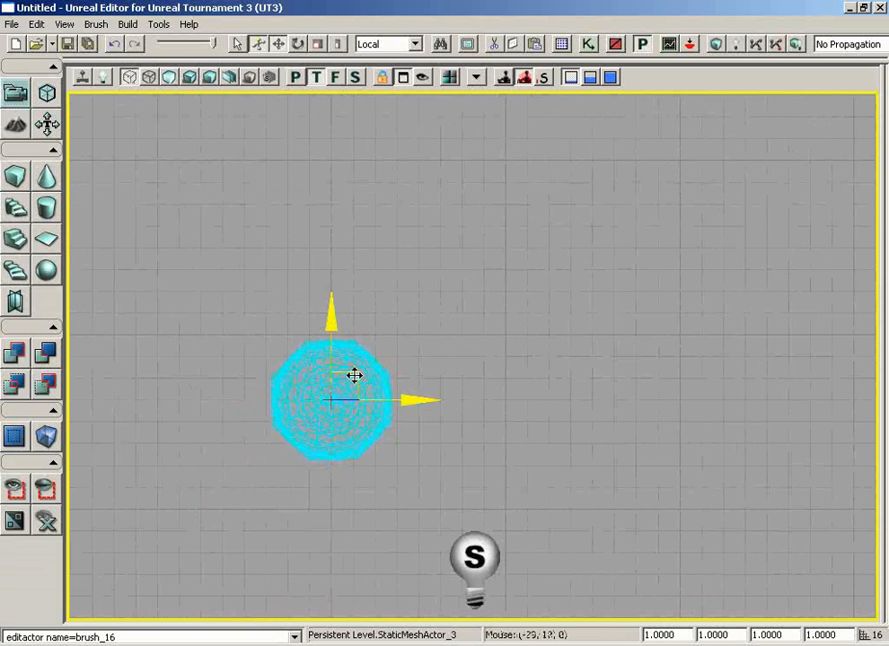
mouse_move(352, 369)
mouse_down()
mouse_move(561, 369)
mouse_move(502, 149)
mouse_move(475, 343)
mouse_move(462, 291)
mouse_up()
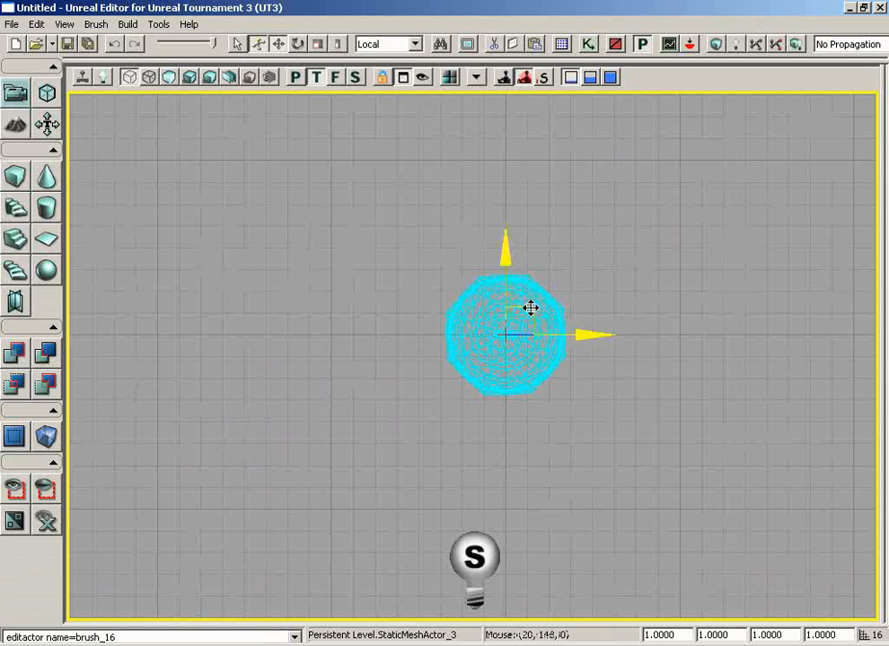
drag(532, 307, 395, 296)
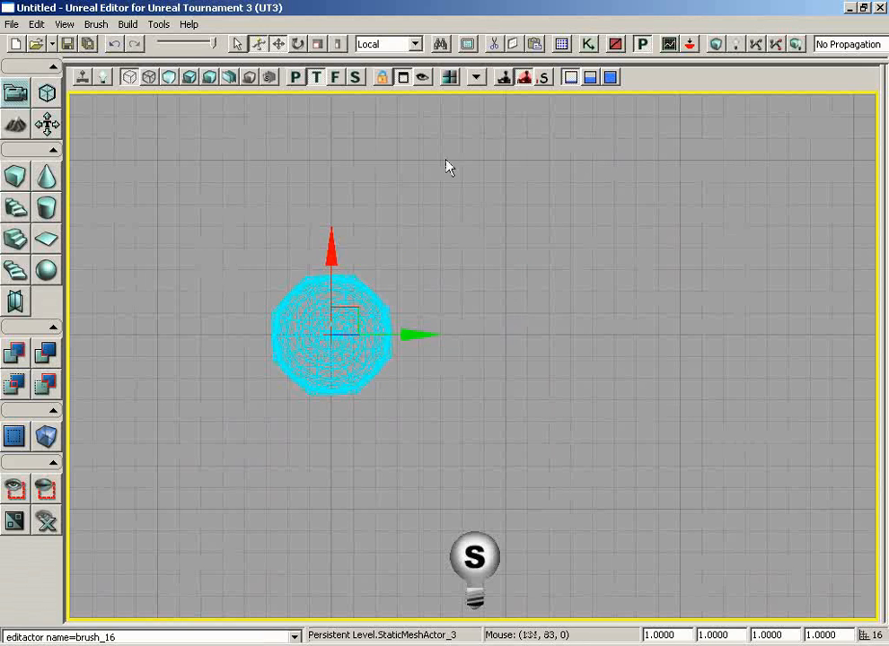
Return to the lit perspective view and bring the bell into sight
click(294, 79)
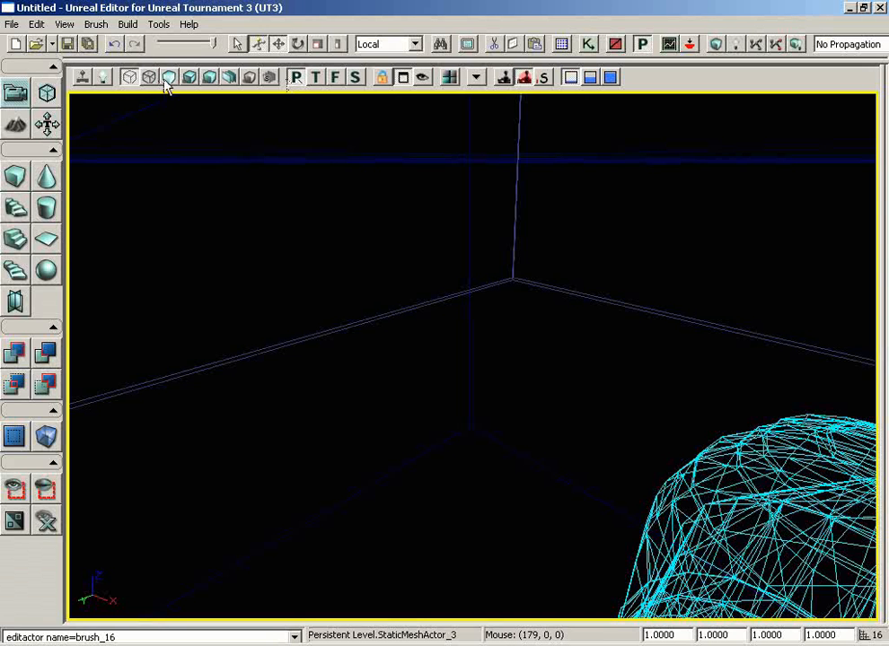
click(190, 83)
drag(422, 244, 479, 361)
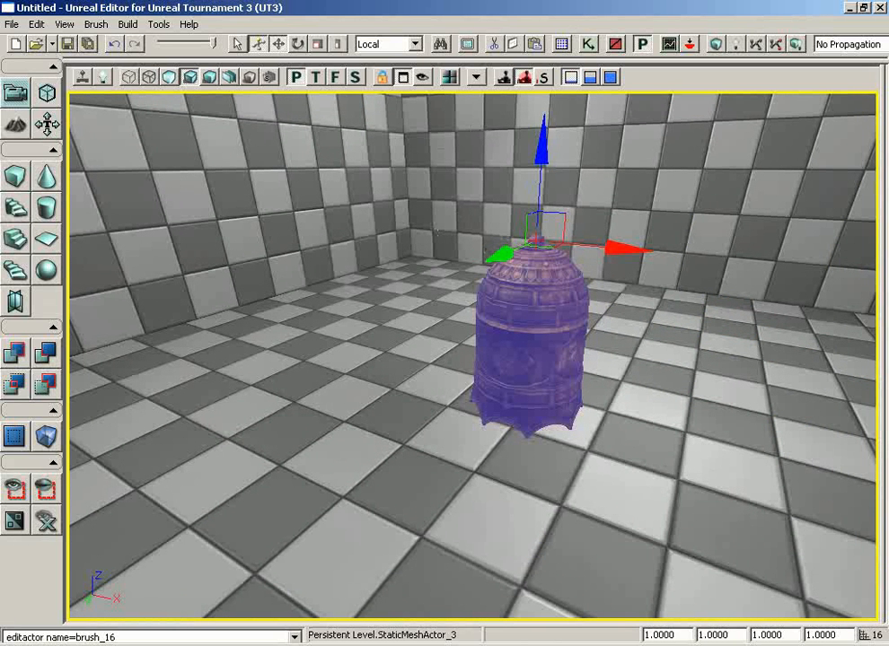
Cycle the bell's transform widget through the translation, rotation and scaling modes, ending in rotation mode
click(297, 44)
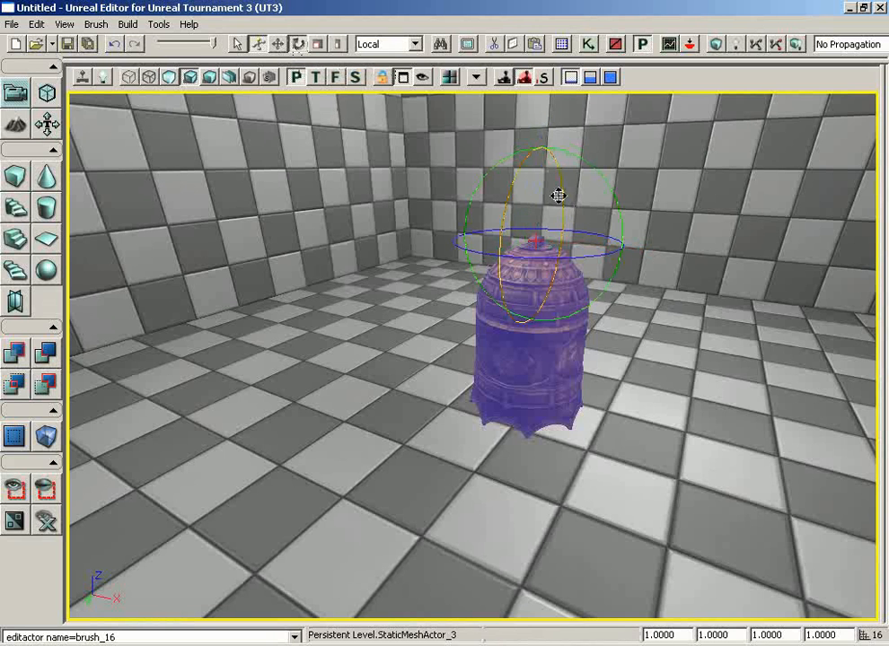
click(278, 43)
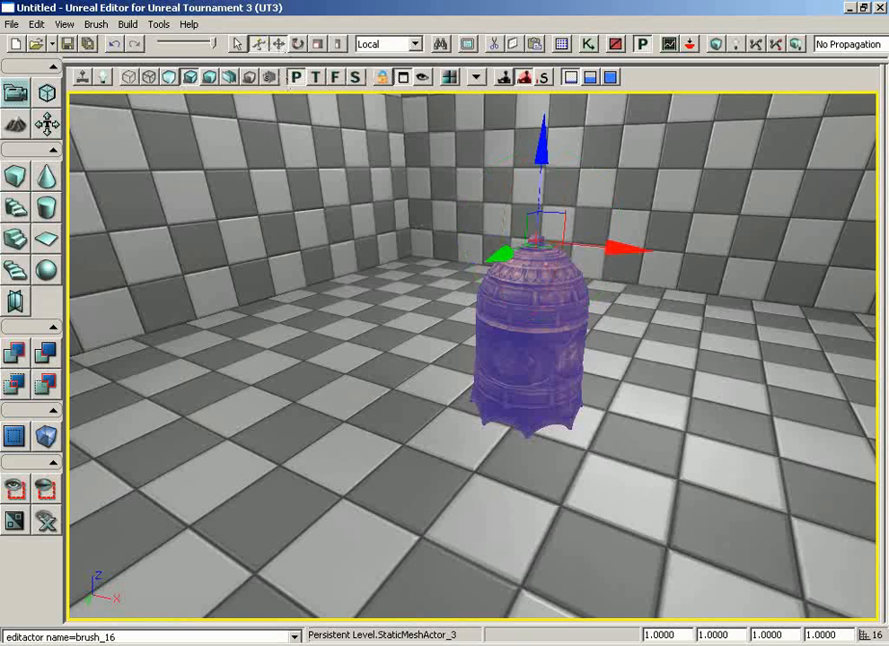
key(space)
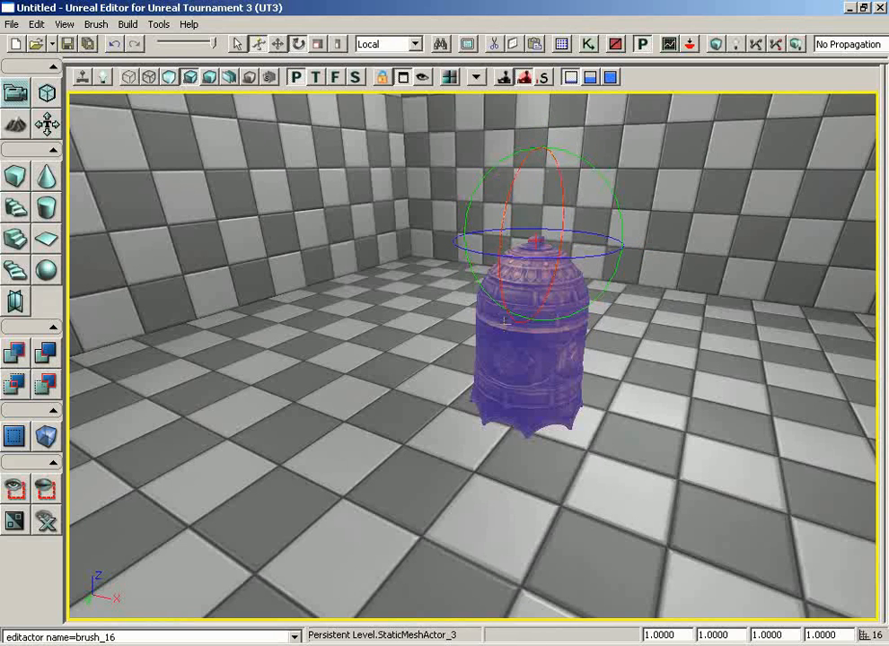
key(space)
key(space)
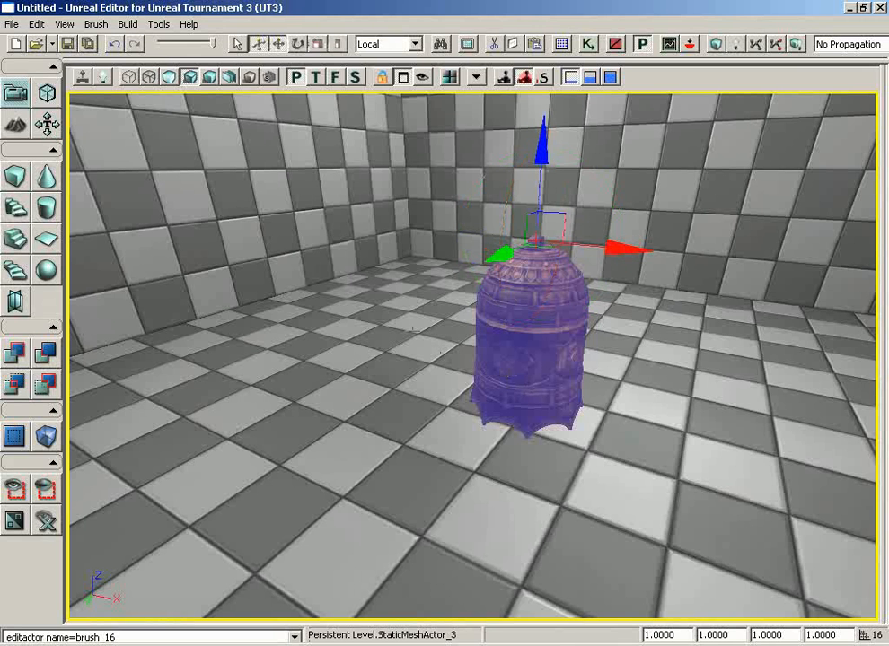
click(37, 25)
click(56, 113)
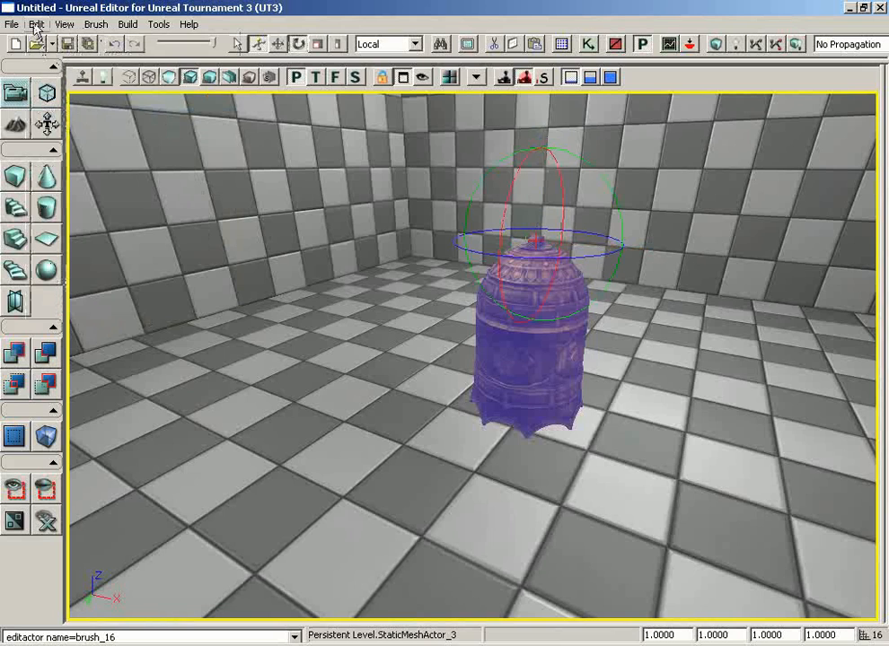
Rotate the bell about its X axis so that it tilts slightly
drag(662, 409, 638, 325)
drag(662, 410, 619, 386)
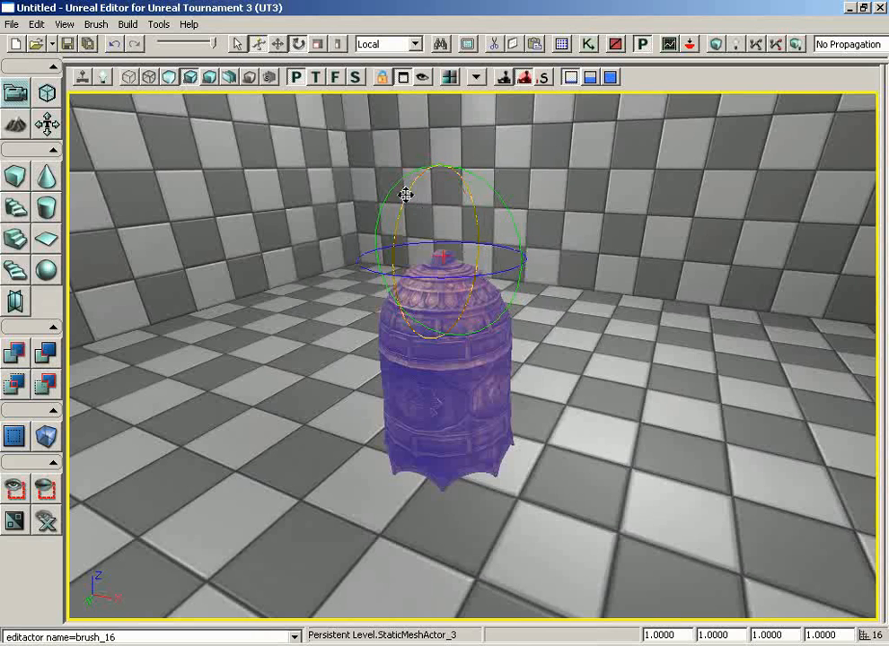
mouse_move(405, 190)
mouse_down()
mouse_move(373, 268)
mouse_move(346, 502)
mouse_move(321, 420)
mouse_move(379, 95)
mouse_move(449, 143)
mouse_move(330, 472)
mouse_move(261, 569)
mouse_move(236, 323)
mouse_move(167, 387)
mouse_move(182, 280)
mouse_move(170, 280)
mouse_move(160, 299)
mouse_move(407, 192)
mouse_up()
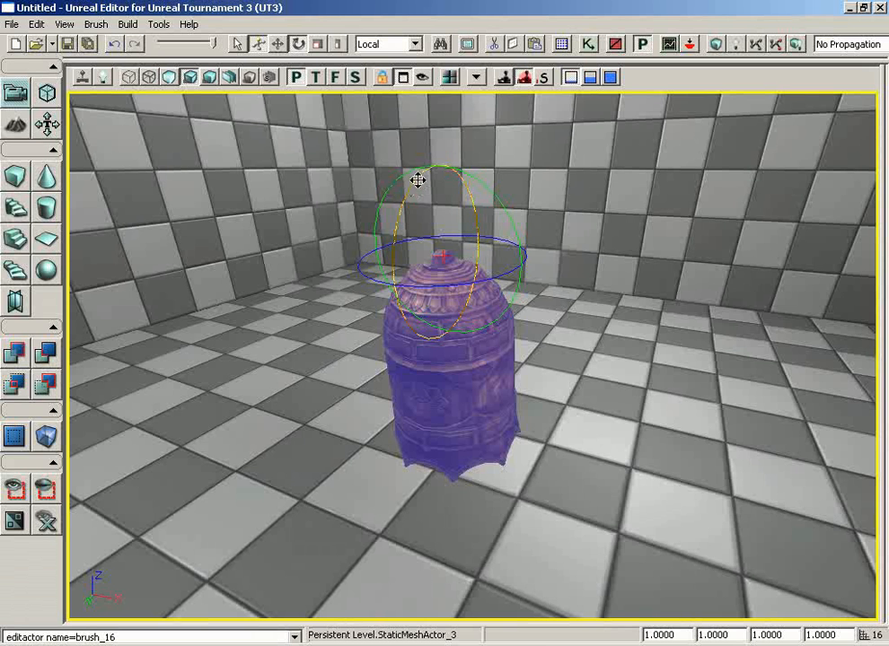
drag(404, 214, 286, 235)
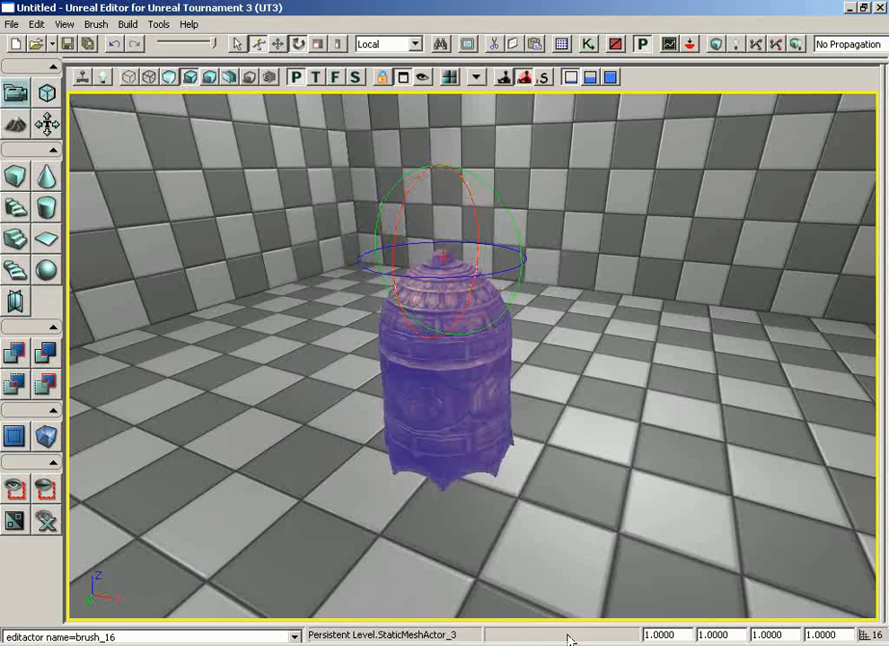
drag(395, 220, 260, 363)
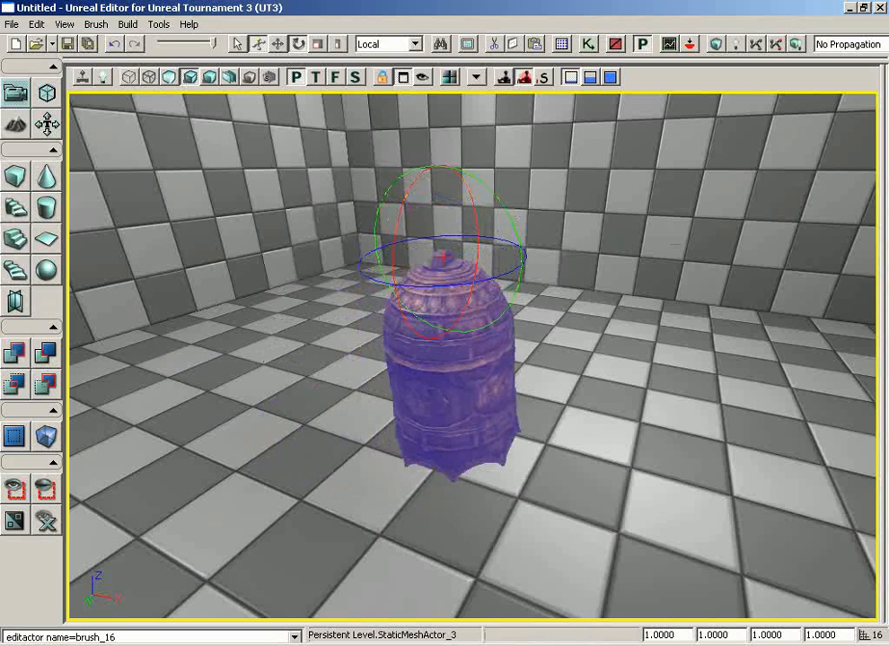
Switch back to translation mode and move the tilted bell along its X axis
key(space)
key(space)
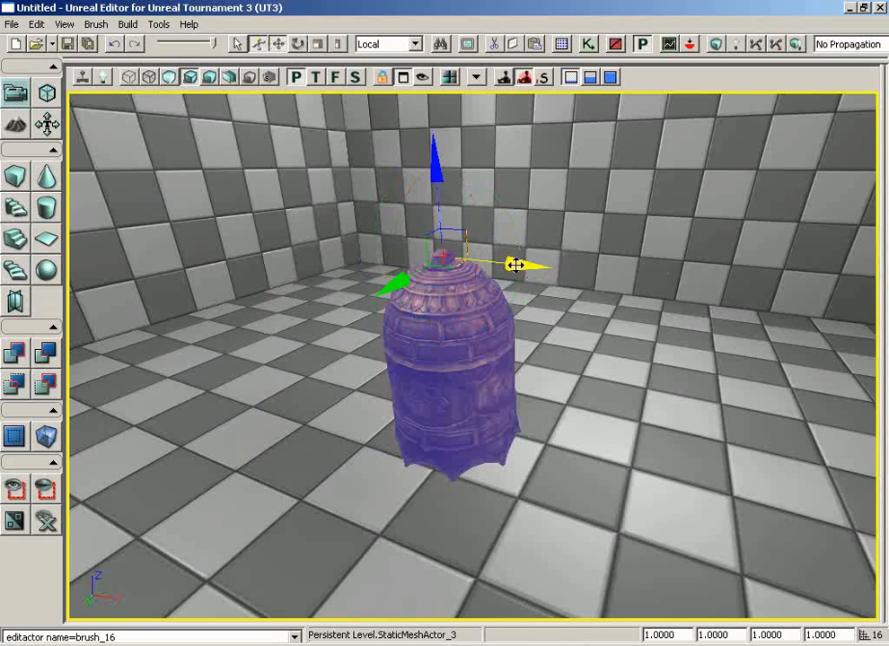
drag(516, 264, 451, 205)
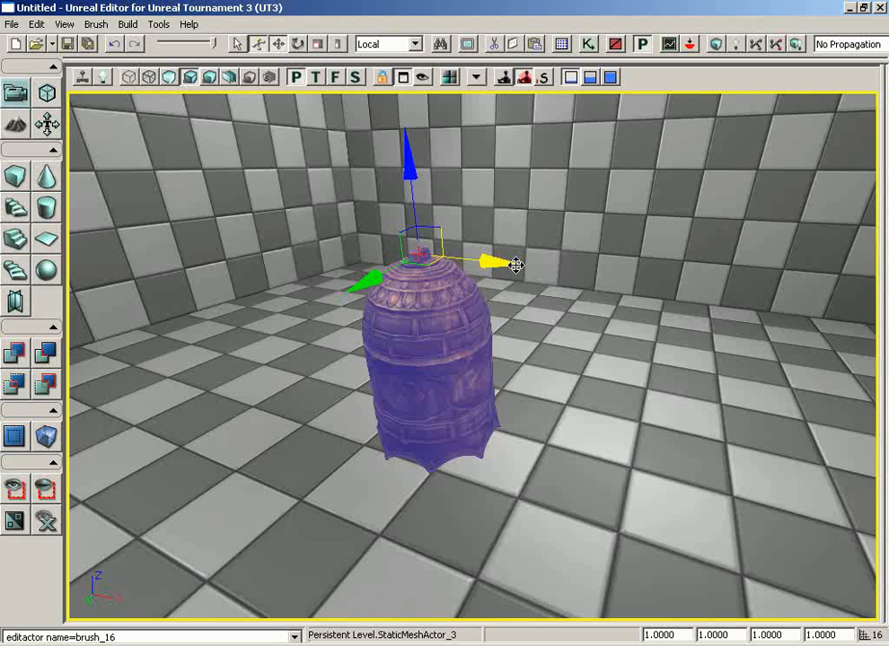
drag(516, 264, 486, 248)
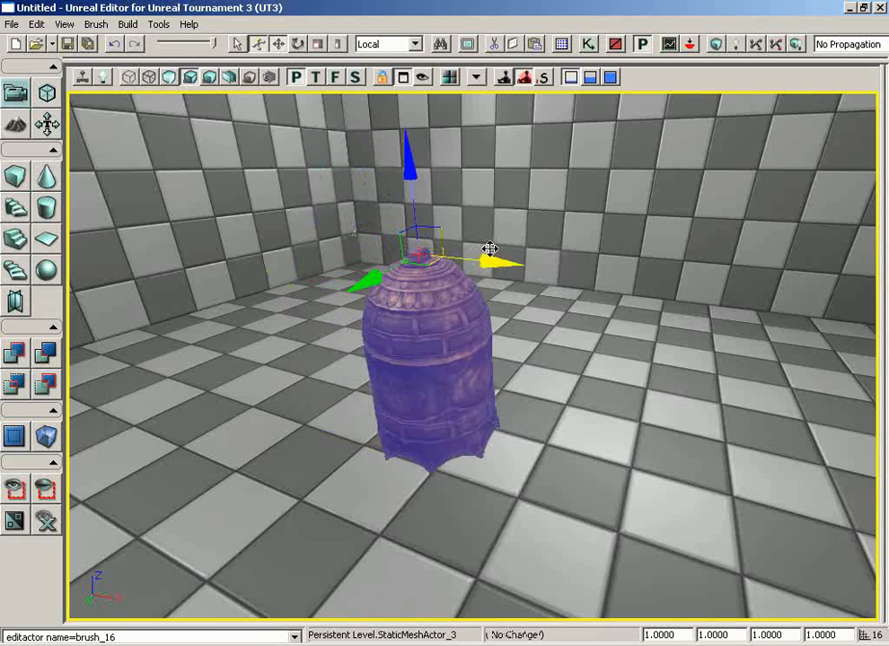
drag(502, 261, 476, 292)
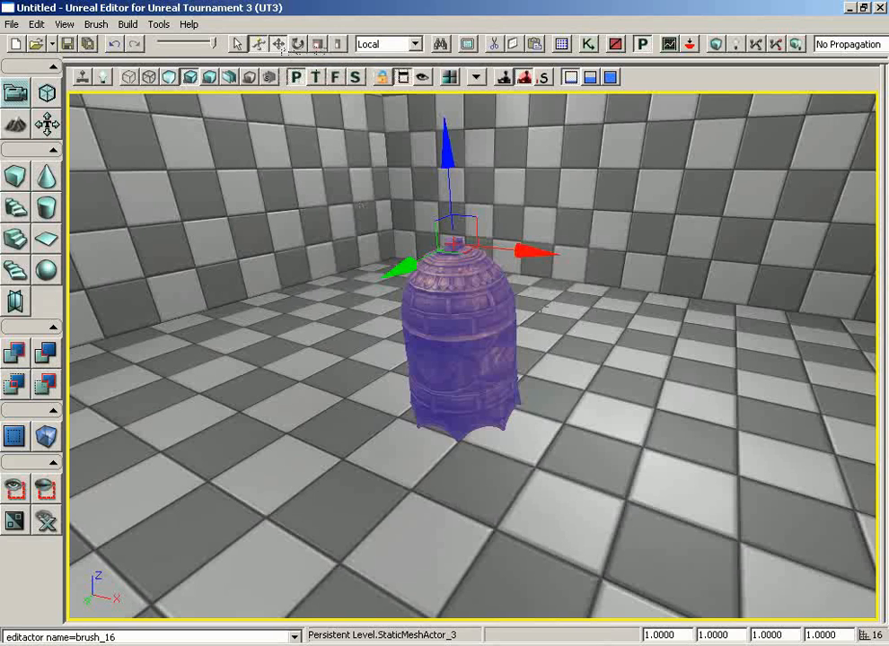
Scale the bell uniformly down to about 0.95 on all axes
key(space)
key(space)
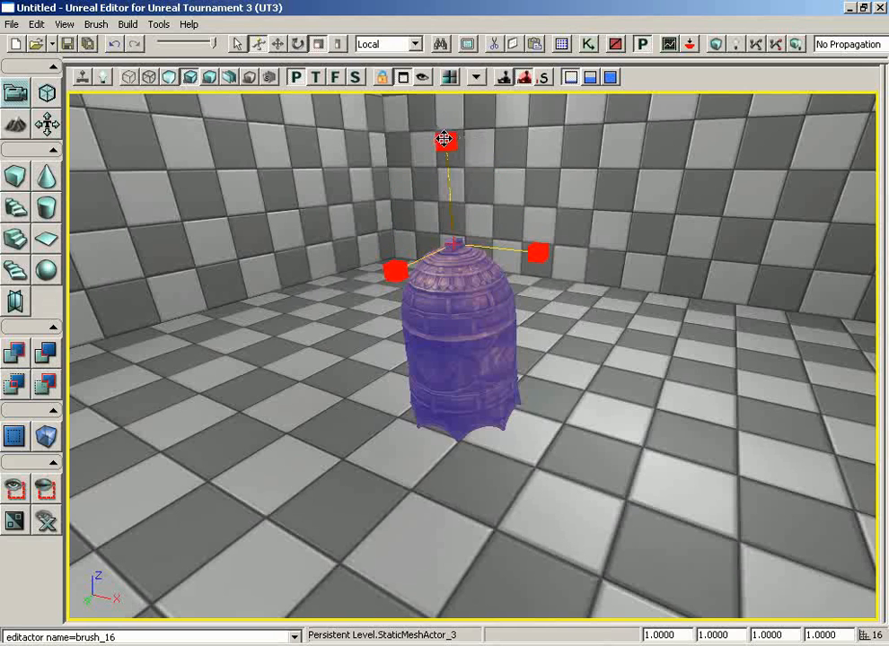
drag(397, 267, 228, 175)
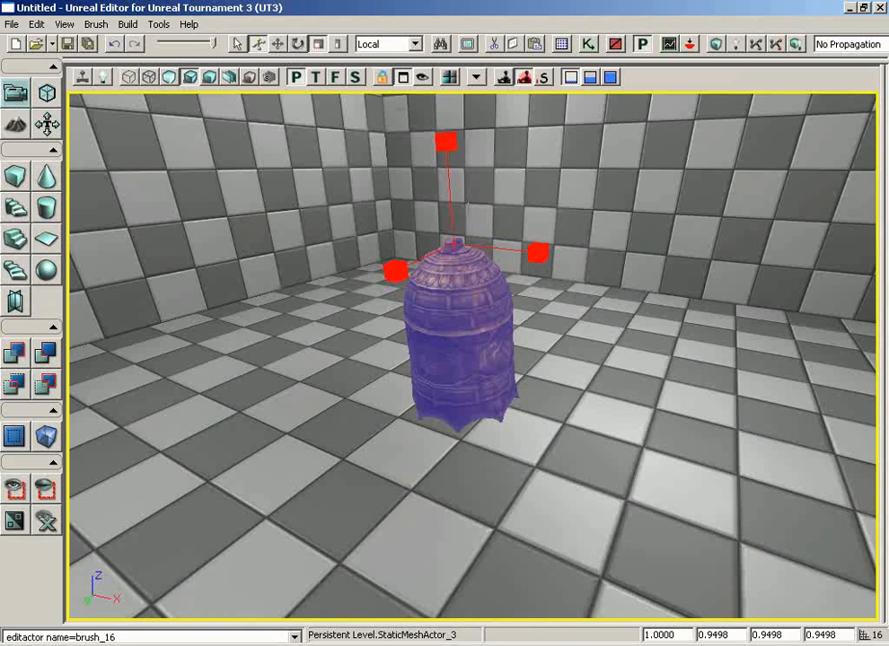
Scale the bell non-uniformly to about 3.18 on X, 3.84 on Y and 3.38 on Z
click(336, 45)
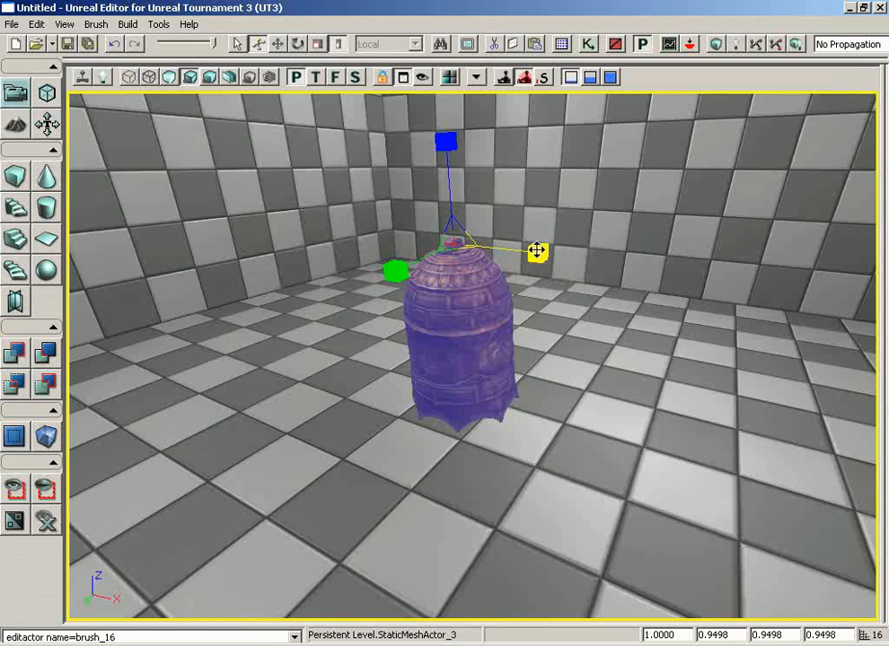
drag(536, 254, 563, 246)
drag(446, 142, 447, 176)
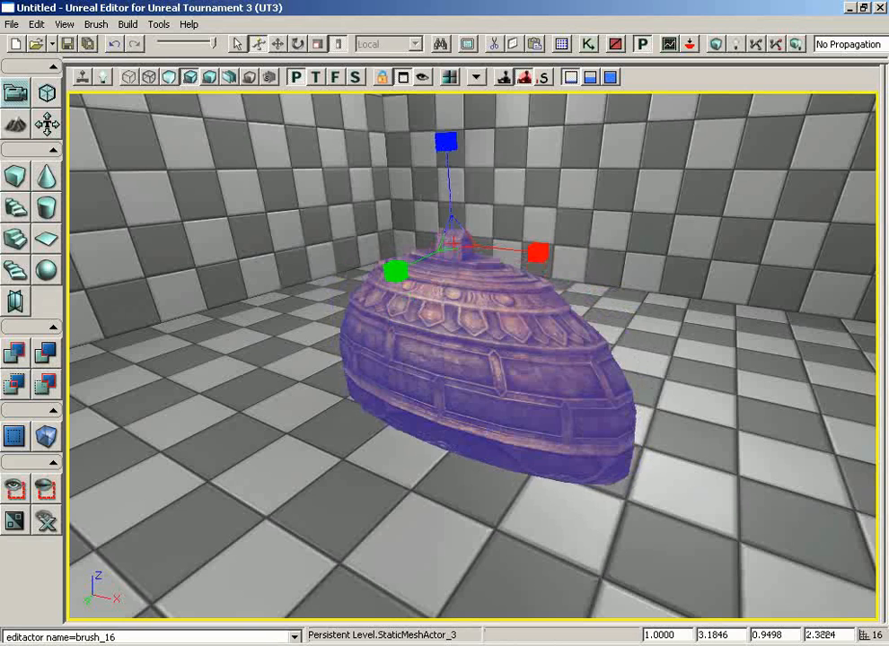
drag(435, 227, 314, 205)
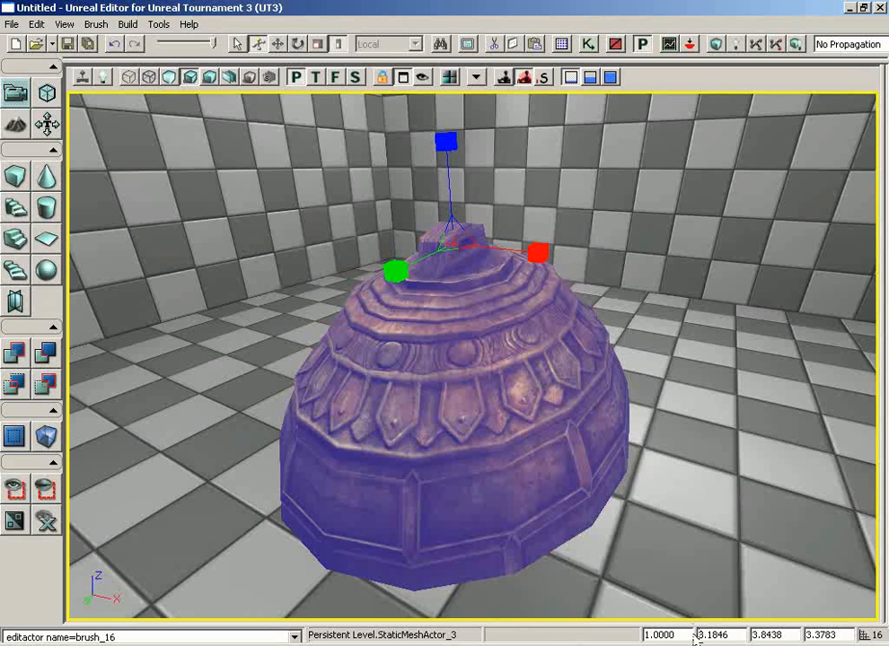
Check the bell's X, Y and Z scale values and stretch it to about 5.47 along X
drag(736, 634, 695, 633)
drag(783, 635, 735, 635)
drag(838, 635, 804, 634)
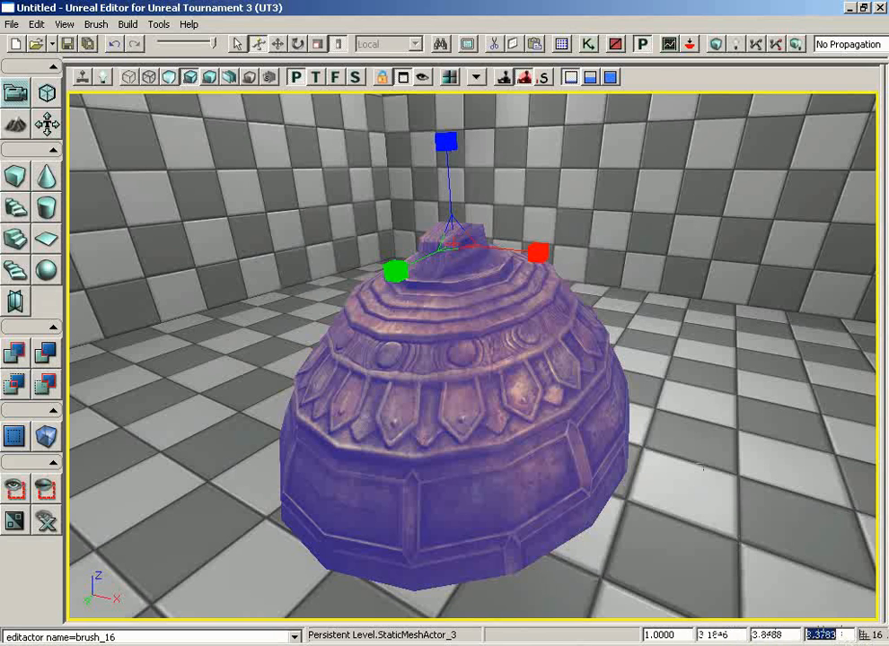
mouse_move(538, 258)
mouse_down()
mouse_move(562, 253)
mouse_move(548, 253)
mouse_up()
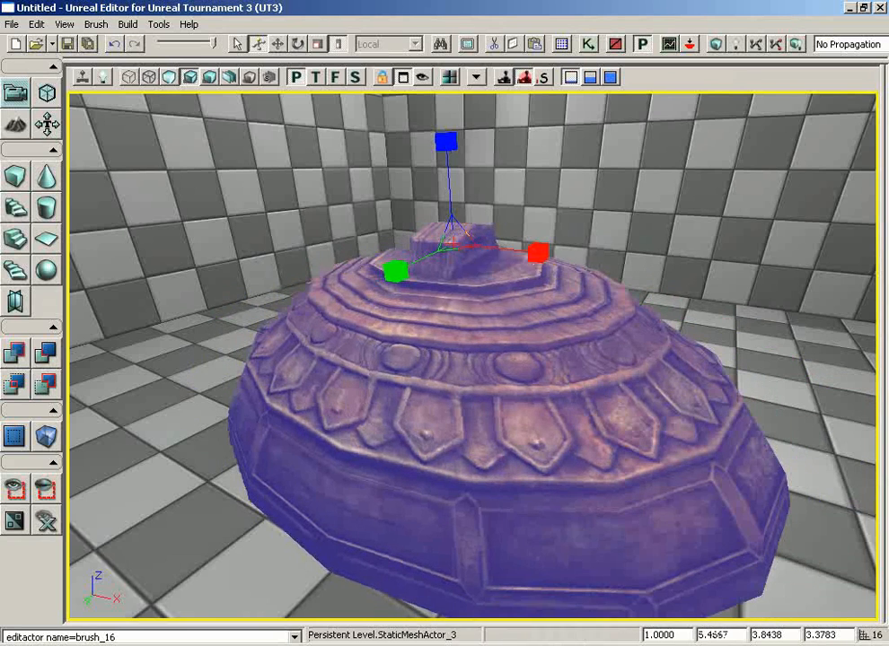
drag(695, 275, 695, 328)
right_drag(696, 275, 696, 242)
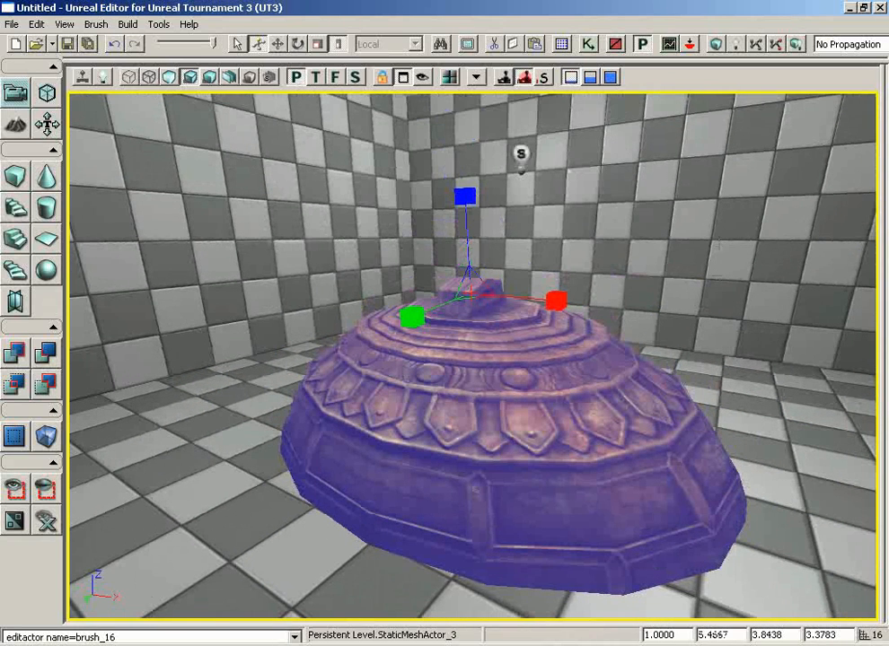
Switch the widget back to translation and raise the bell along the Z axis
key(space)
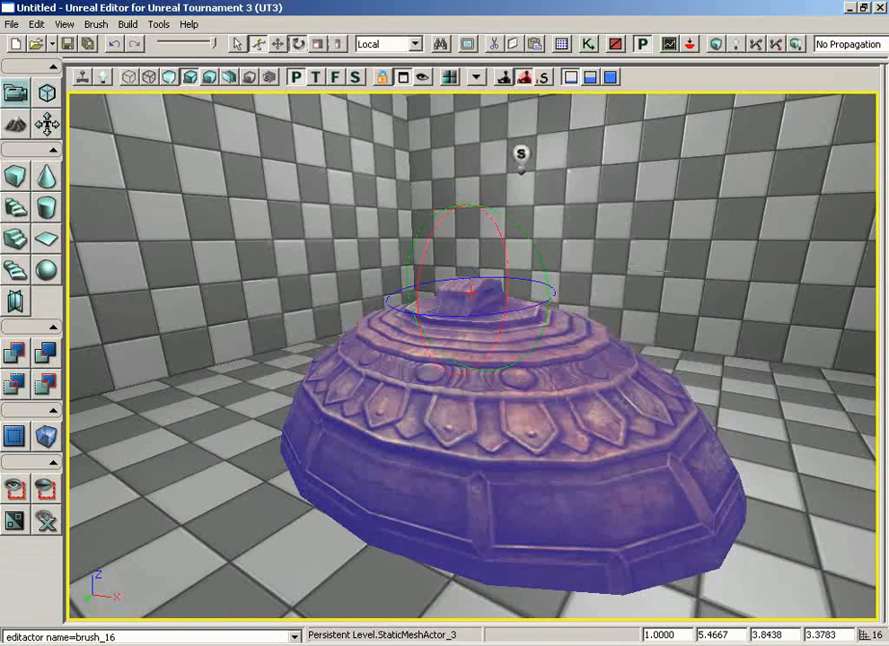
key(space)
key(space)
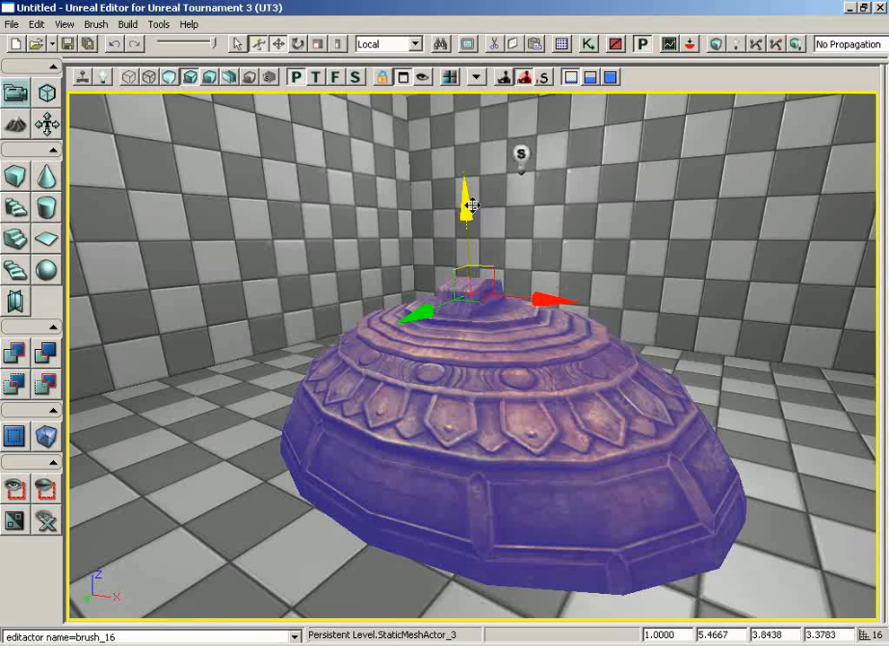
mouse_move(462, 196)
mouse_down()
mouse_move(461, 169)
mouse_move(462, 206)
mouse_up()
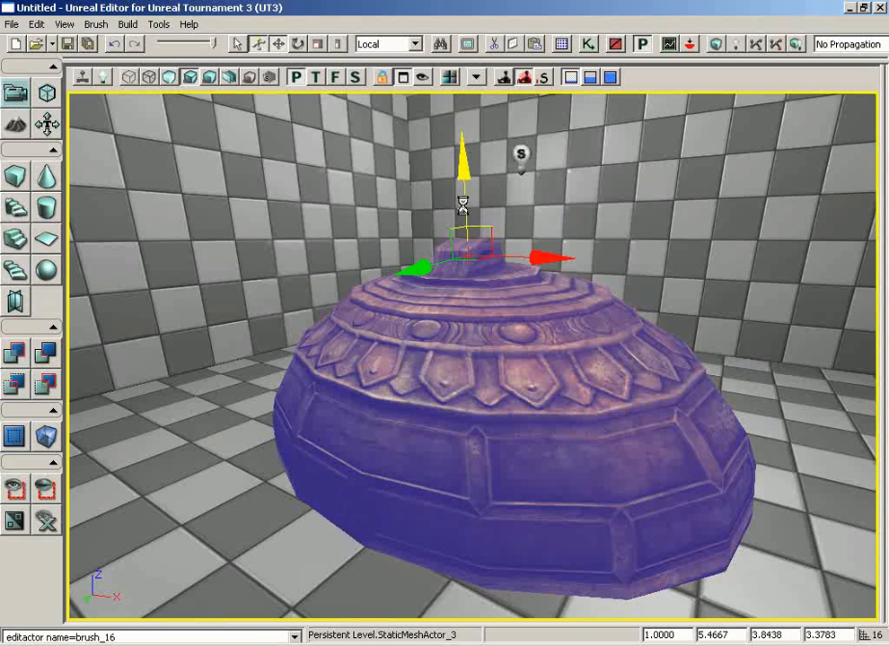
Reset the bell's X, Y and Z scale values to 1
click(383, 45)
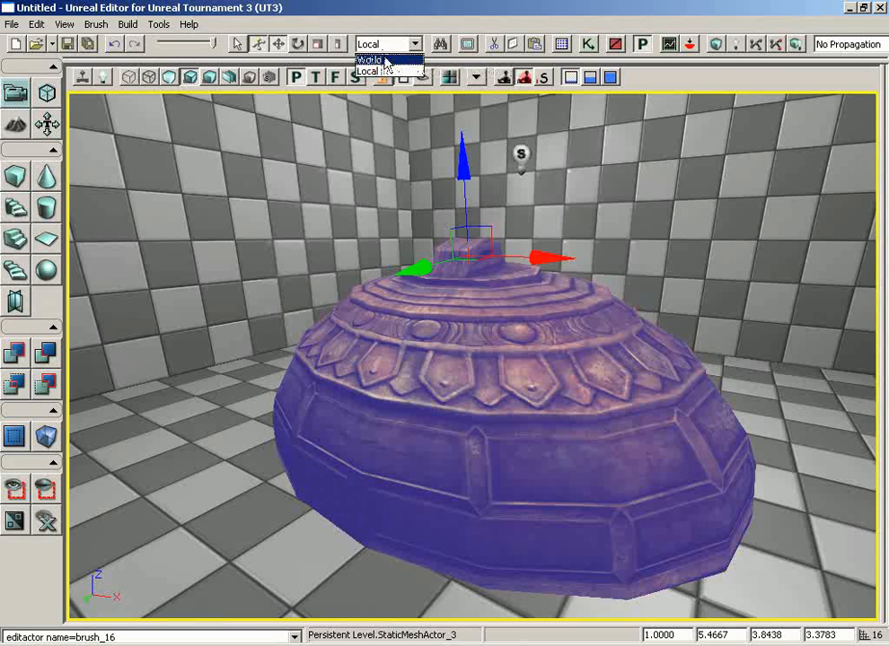
click(542, 315)
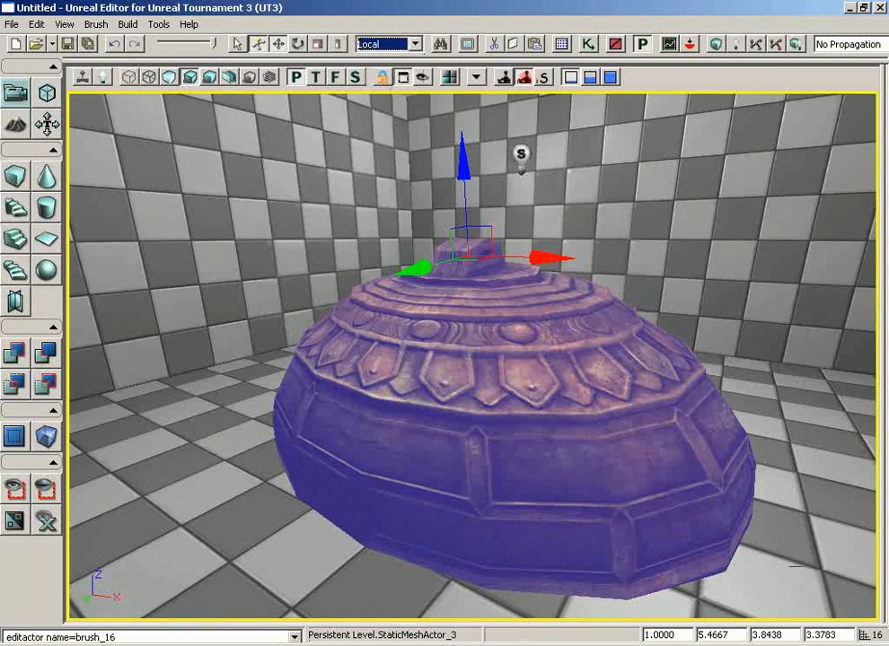
drag(736, 635, 698, 635)
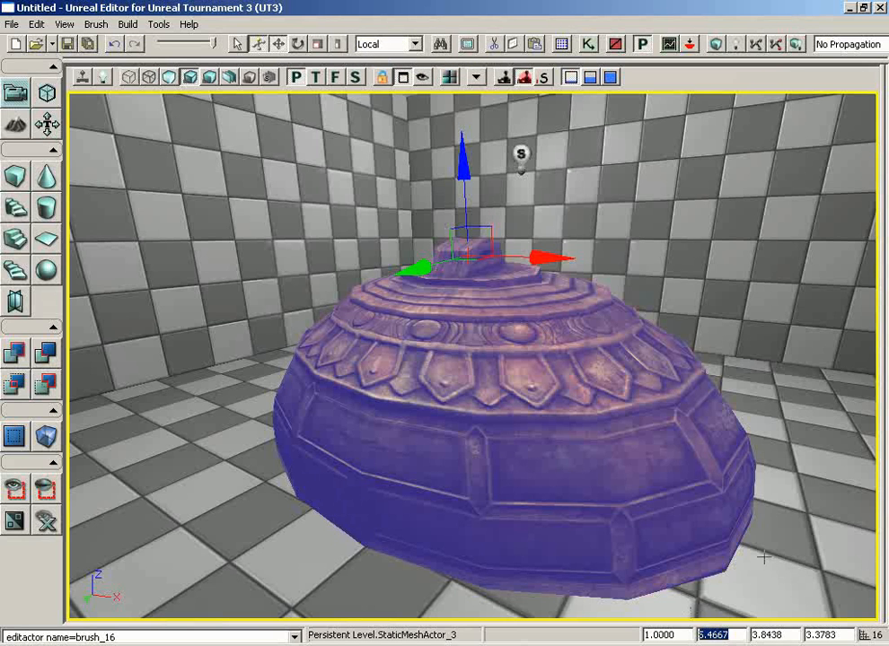
text(1)
key(Tab)
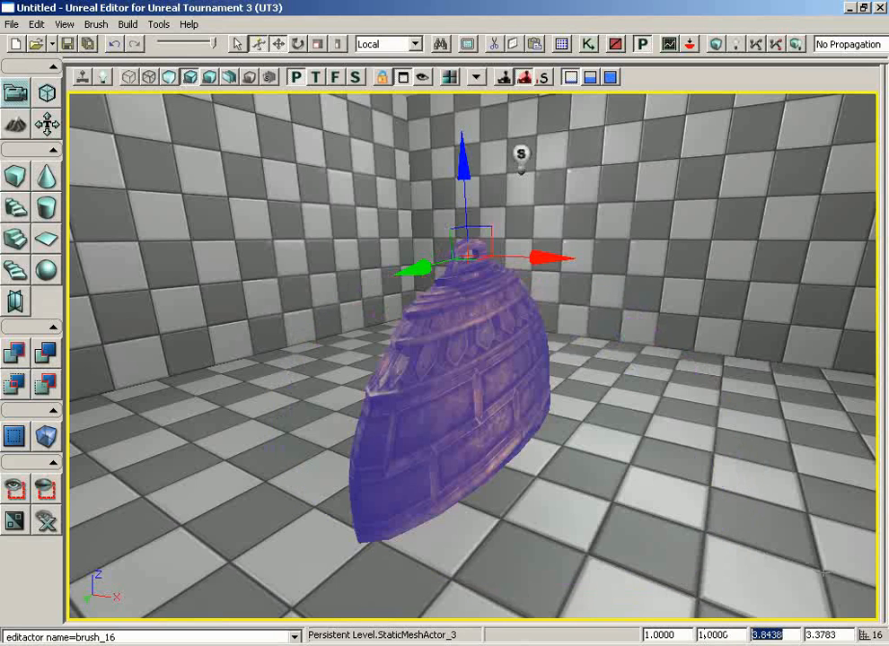
text(1)
key(Tab)
text(1)
key(Return)
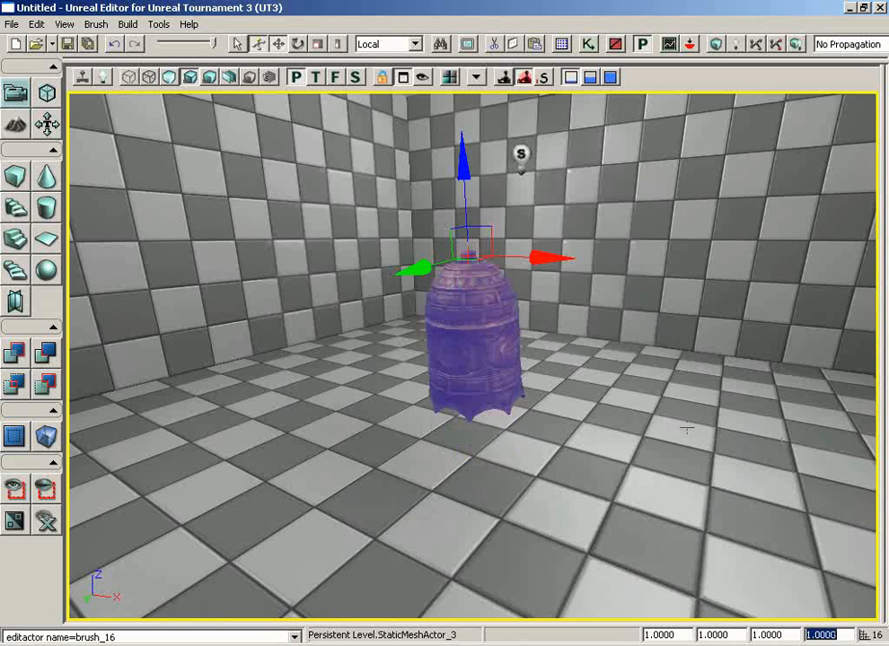
Set the reference coordinate system to World for the bell's translation widget
drag(687, 429, 682, 373)
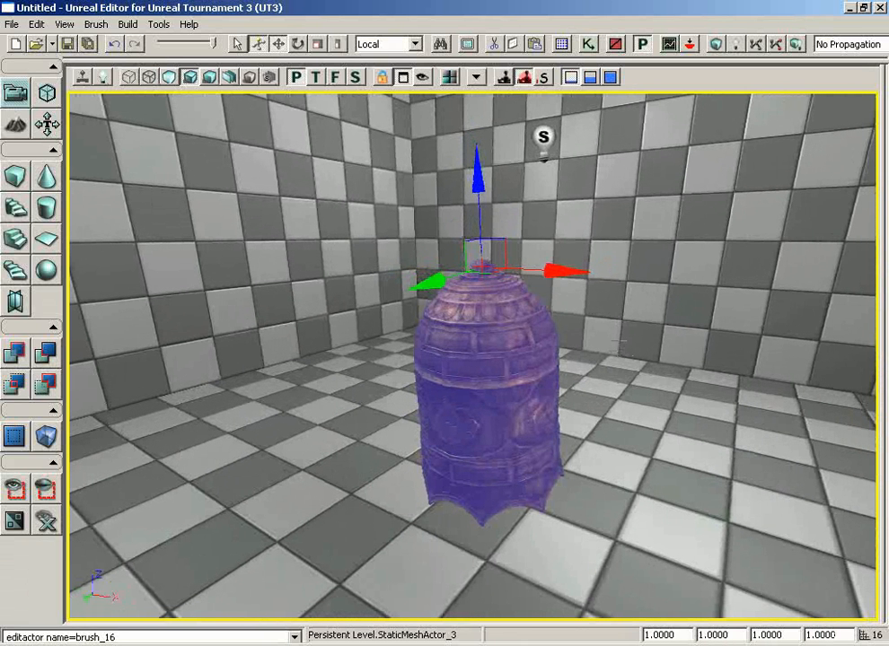
click(380, 47)
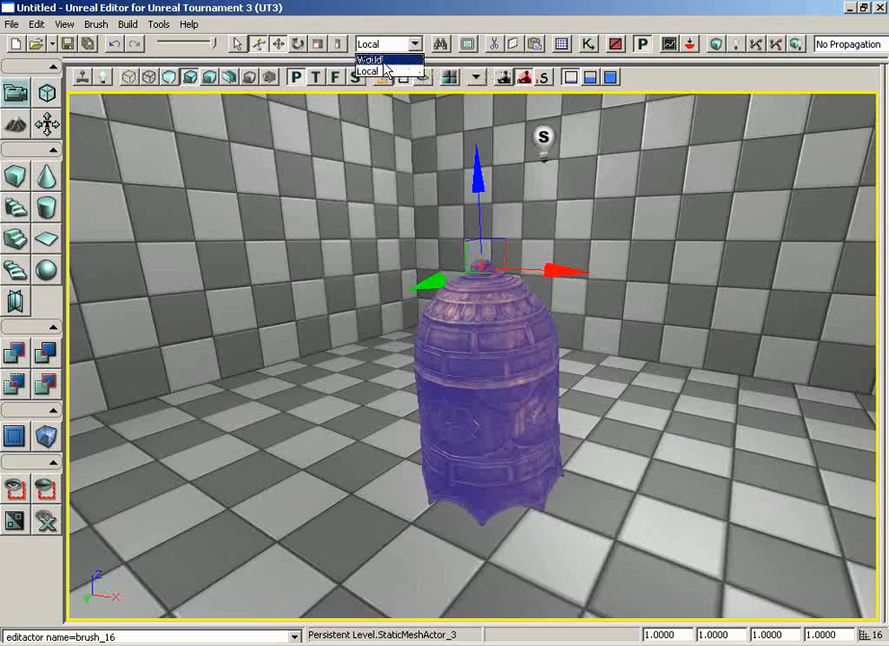
click(383, 59)
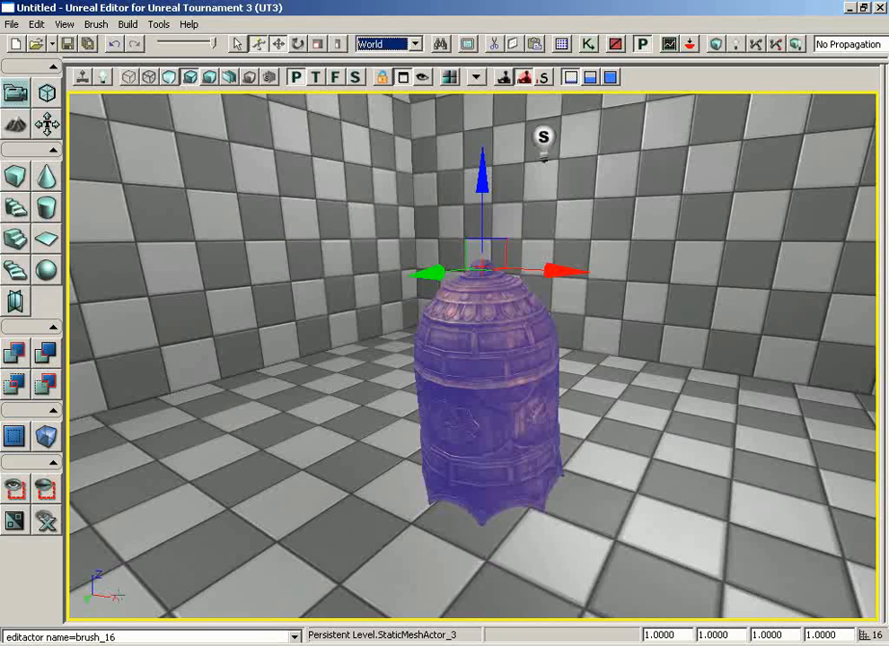
drag(320, 507, 419, 499)
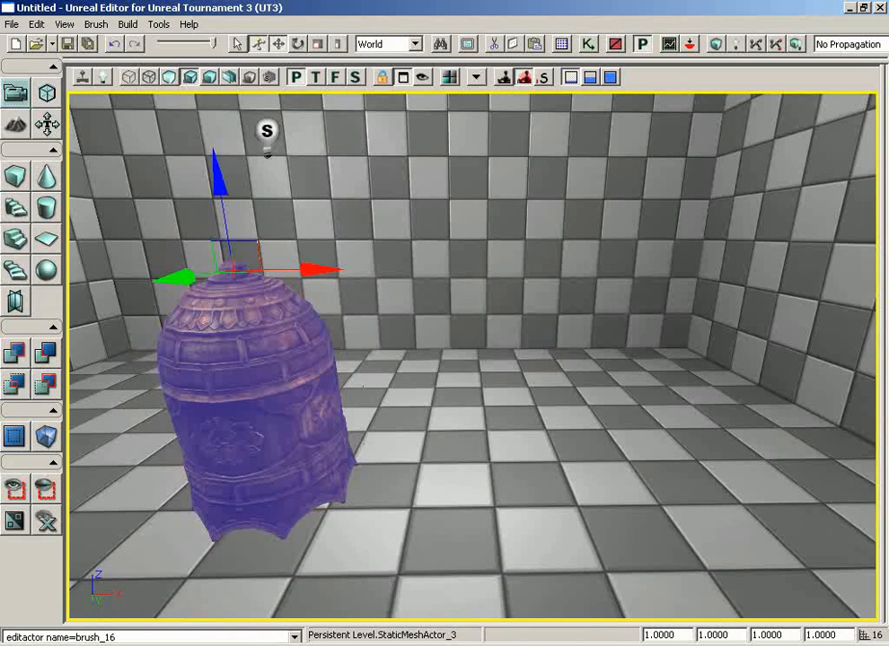
click(386, 45)
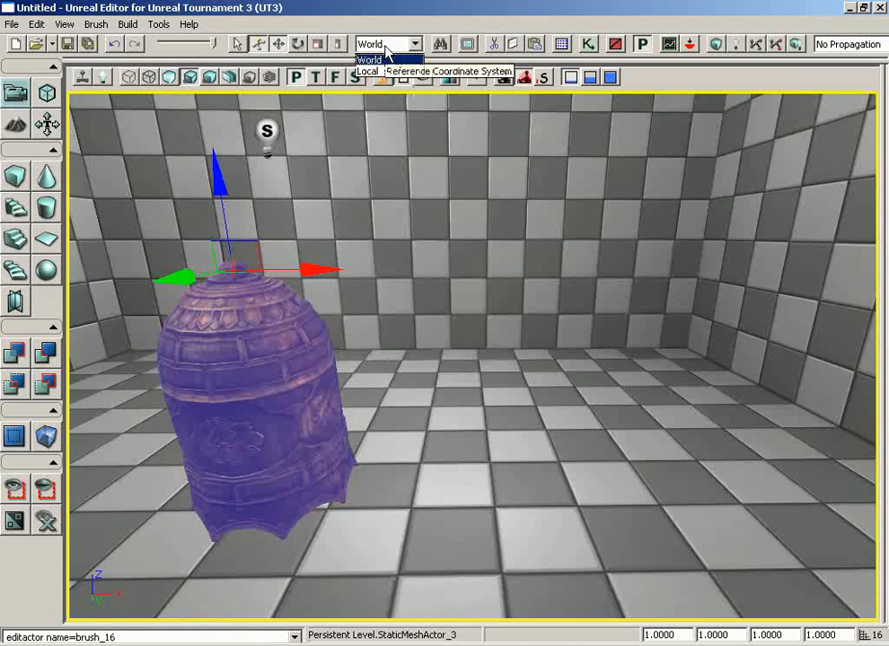
click(381, 61)
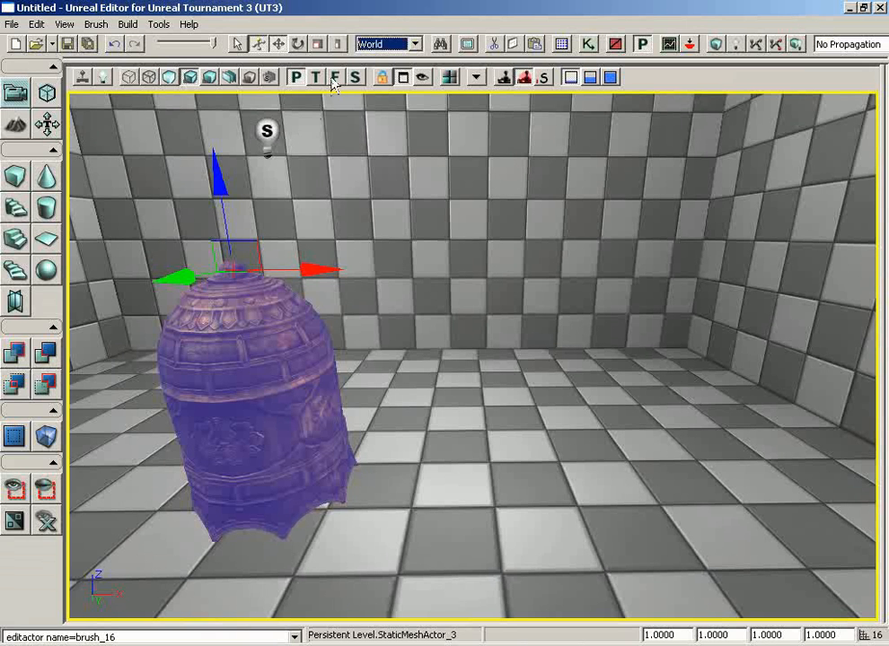
View the rotation widget, compare the uniform scaling widget in Local and World coordinates, and leave the reference system on World
click(298, 44)
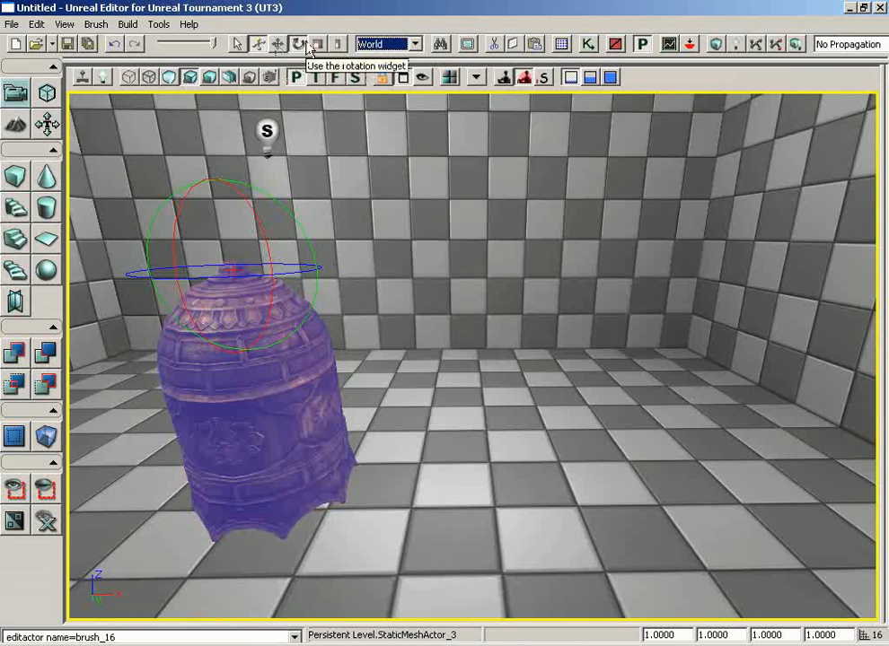
click(318, 44)
click(395, 44)
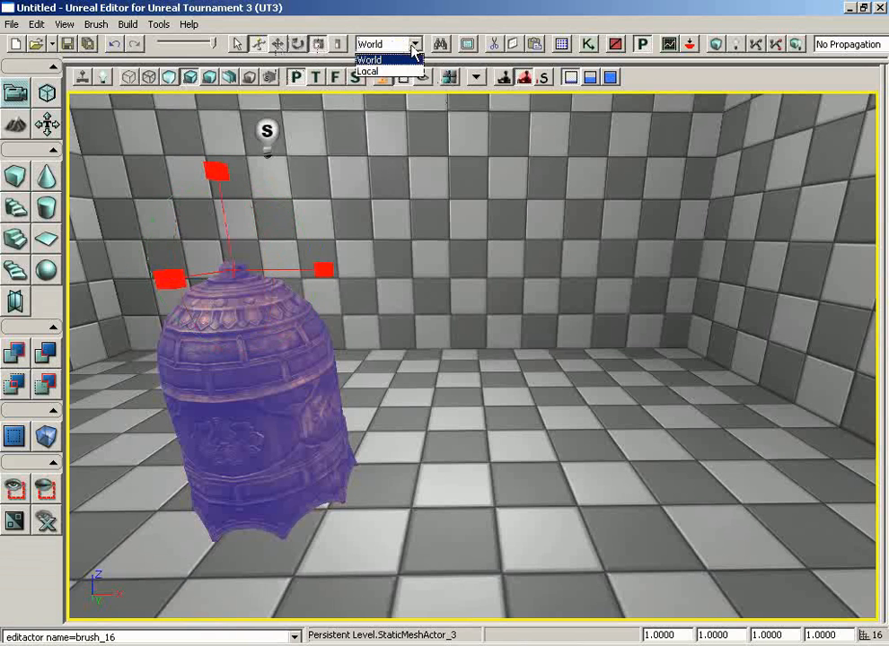
click(391, 71)
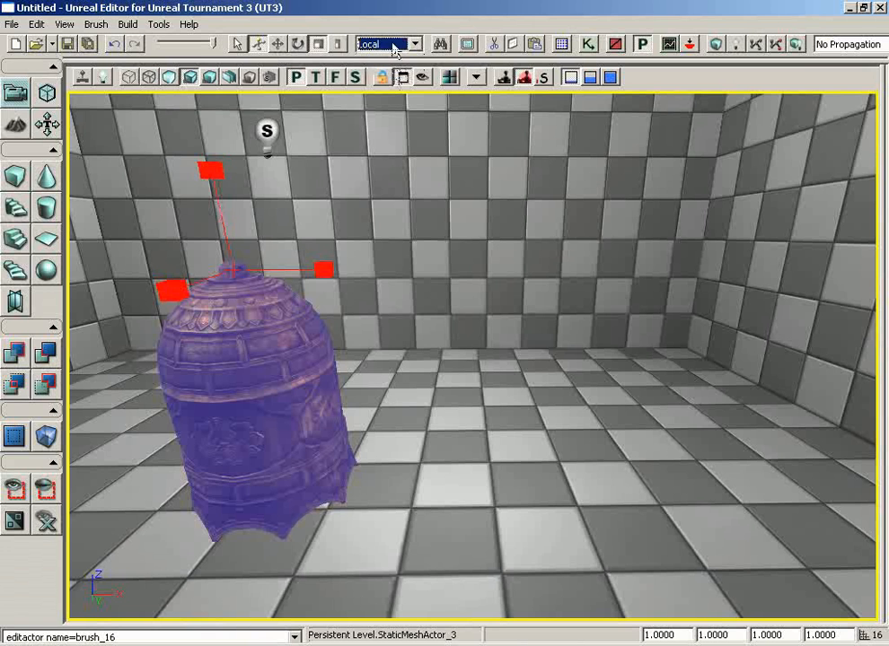
click(397, 43)
click(389, 61)
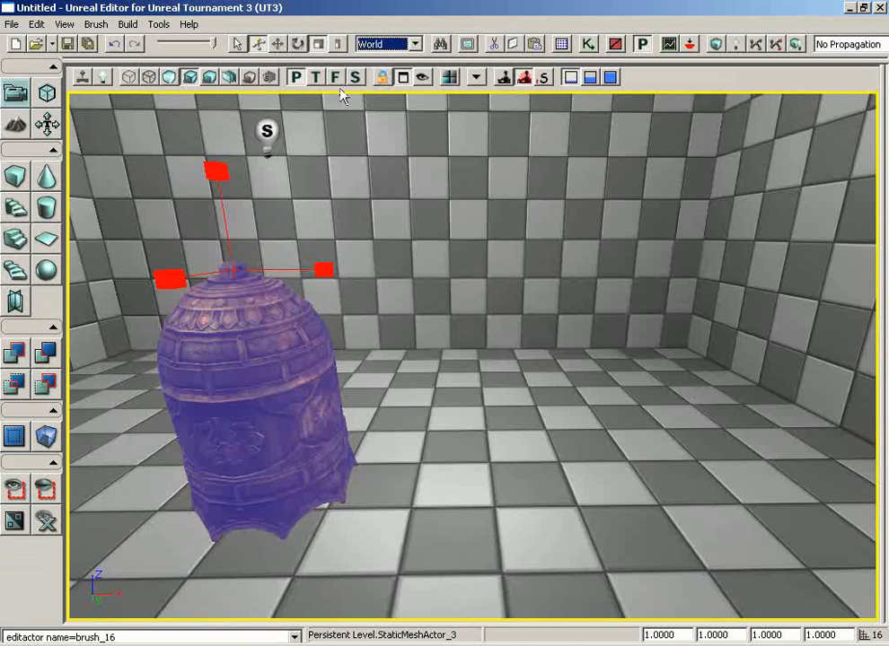
click(388, 44)
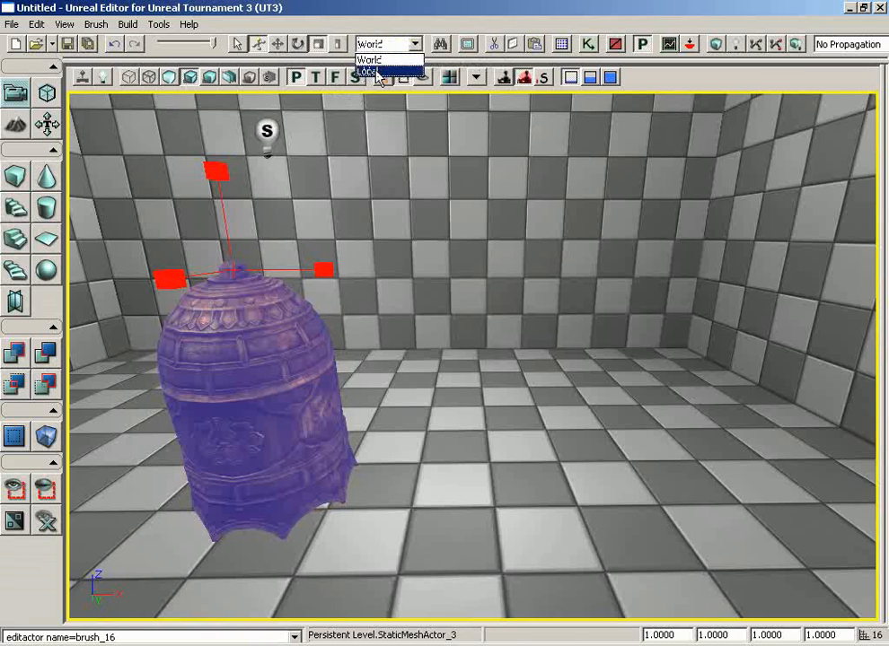
click(375, 61)
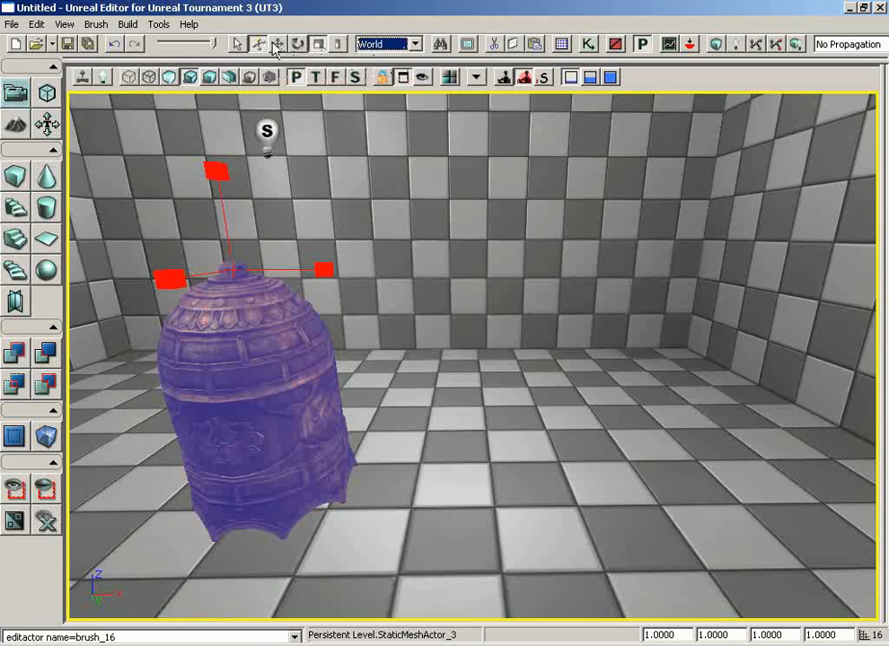
Tip the bell onto its side with the rotation widget in World coordinates, turning it about the Y axis
click(278, 45)
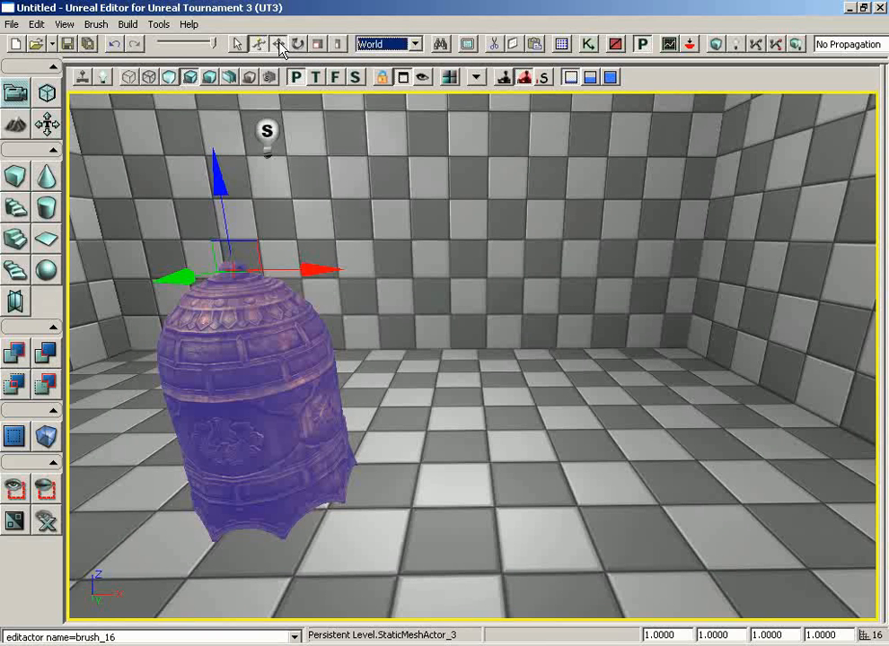
click(297, 43)
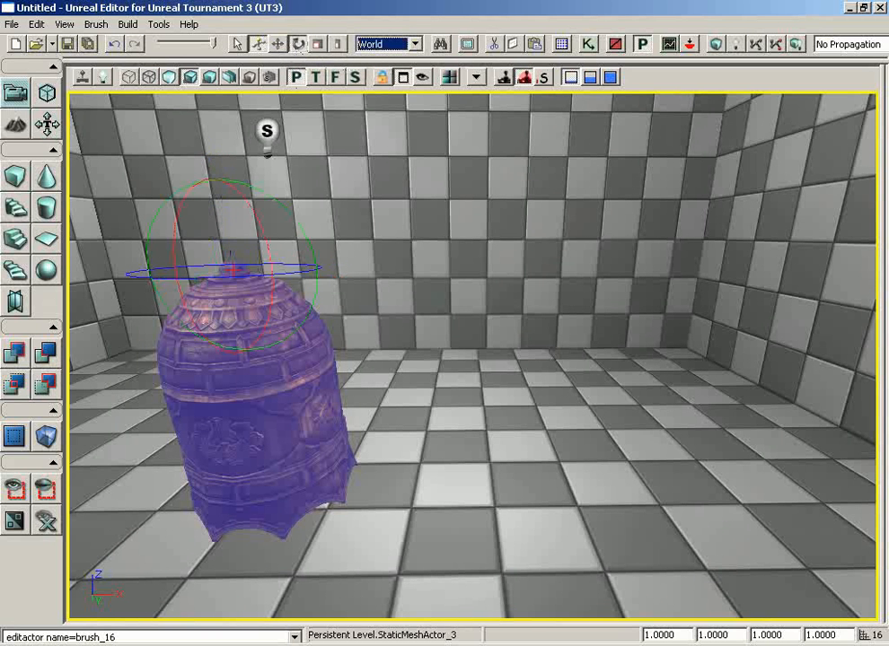
drag(290, 219, 472, 248)
drag(143, 206, 343, 206)
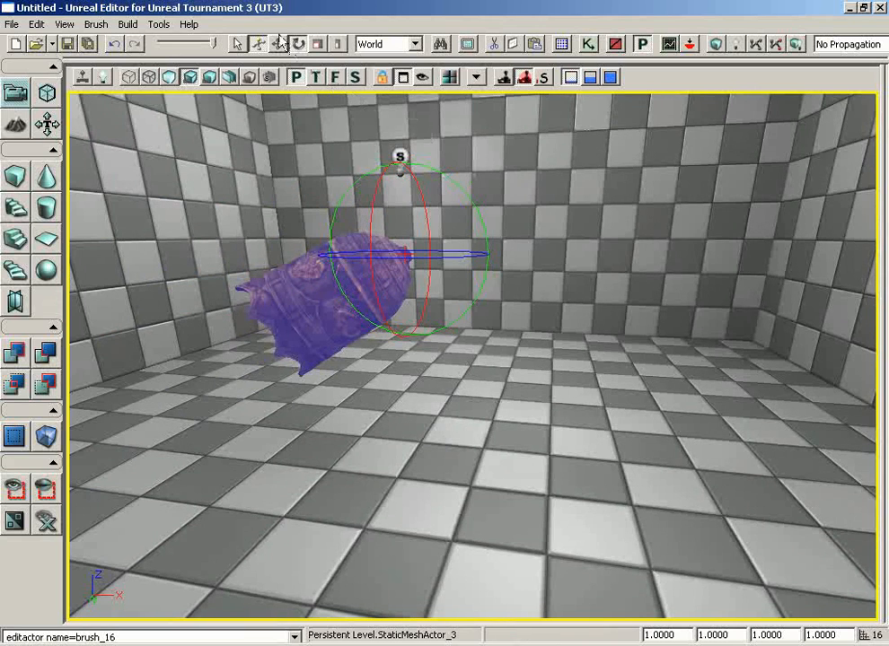
Return to the translation widget and set the reference coordinate system to Local
click(278, 44)
drag(503, 309, 490, 268)
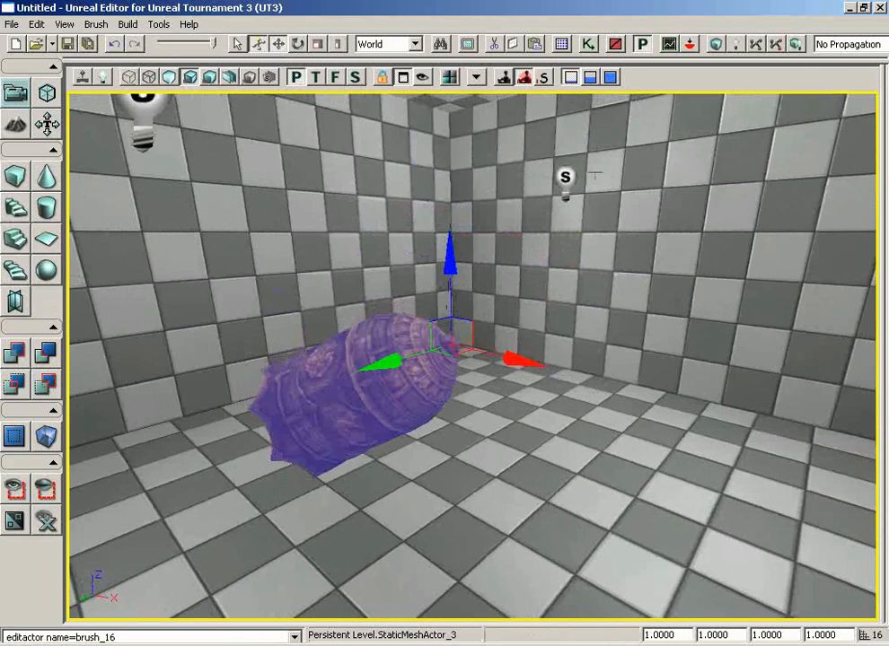
click(407, 47)
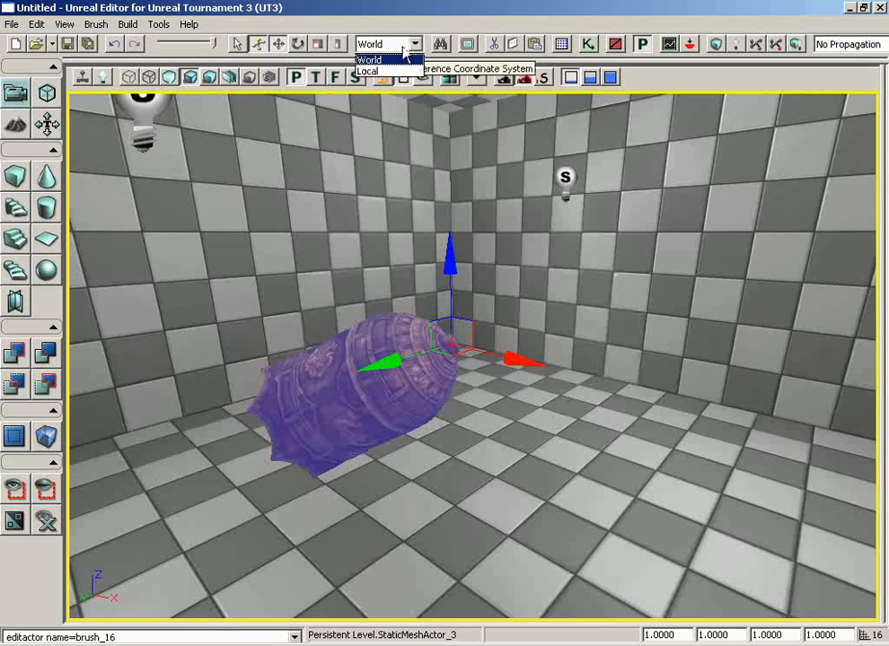
click(379, 71)
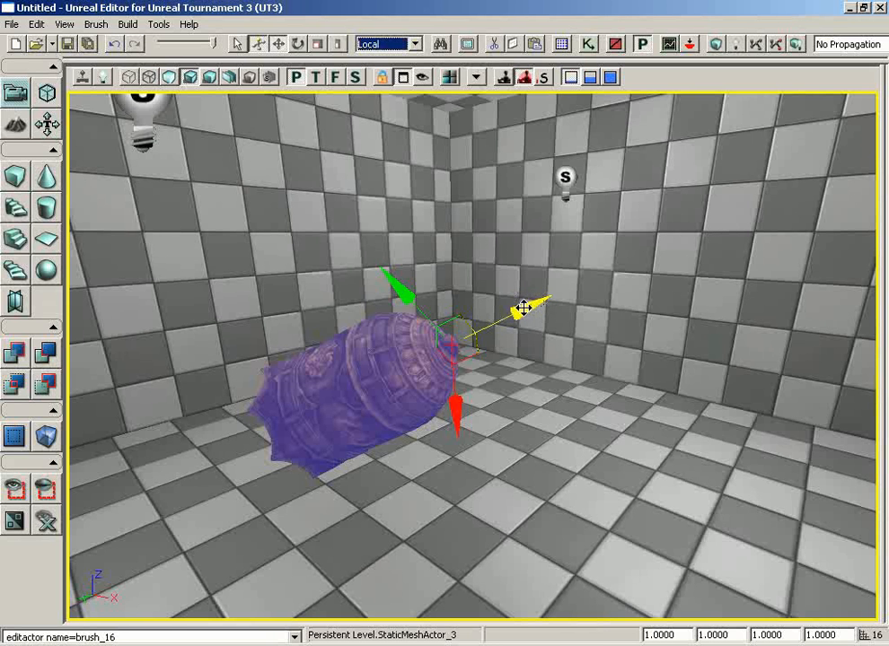
Move the tilted bell along its local axes, raising it higher above the floor
right_drag(523, 309, 548, 308)
drag(476, 311, 428, 236)
drag(445, 386, 440, 304)
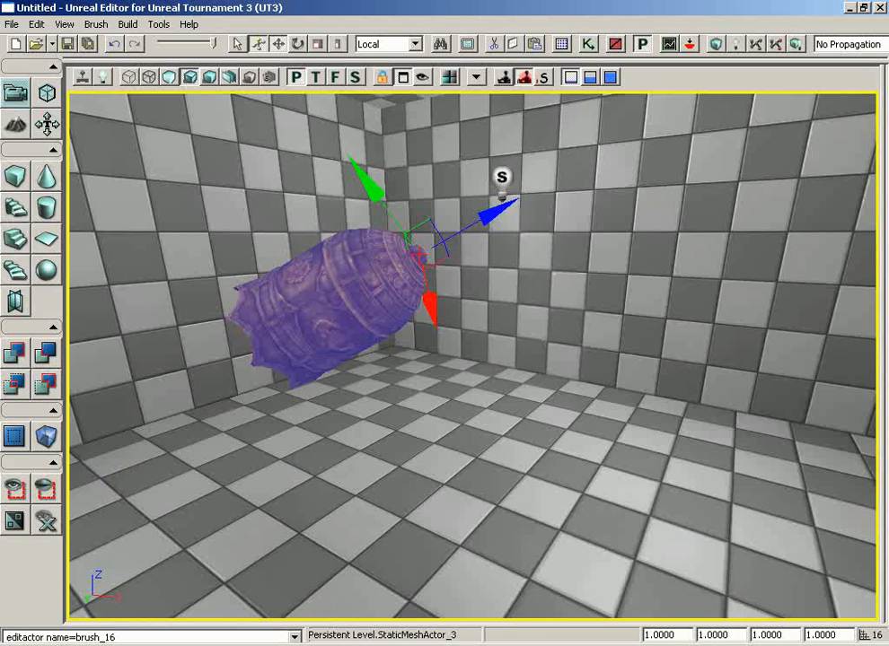
Switch to the rotation widget and view its orientation on the tilted bell in World coordinates
click(300, 43)
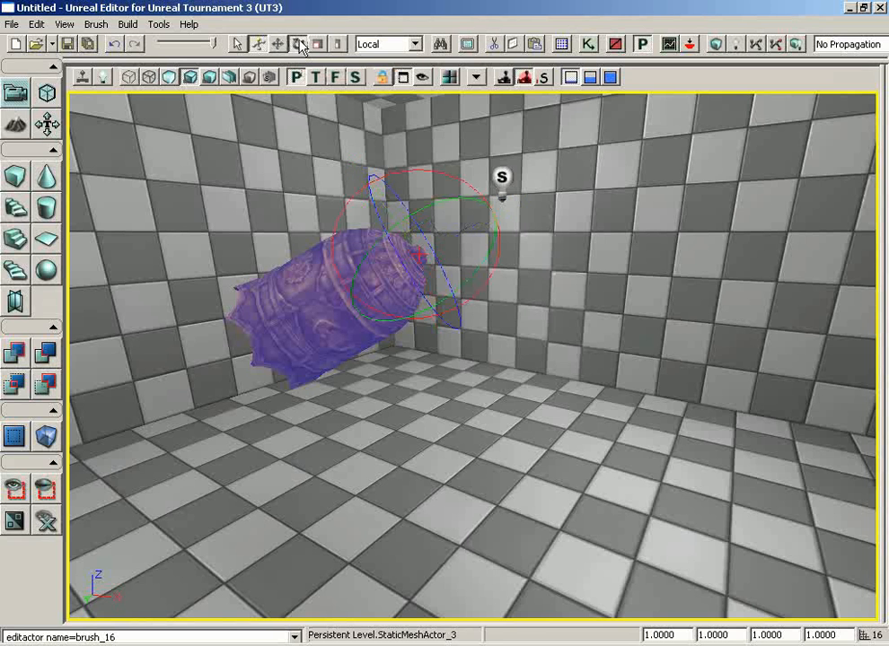
click(414, 44)
click(375, 57)
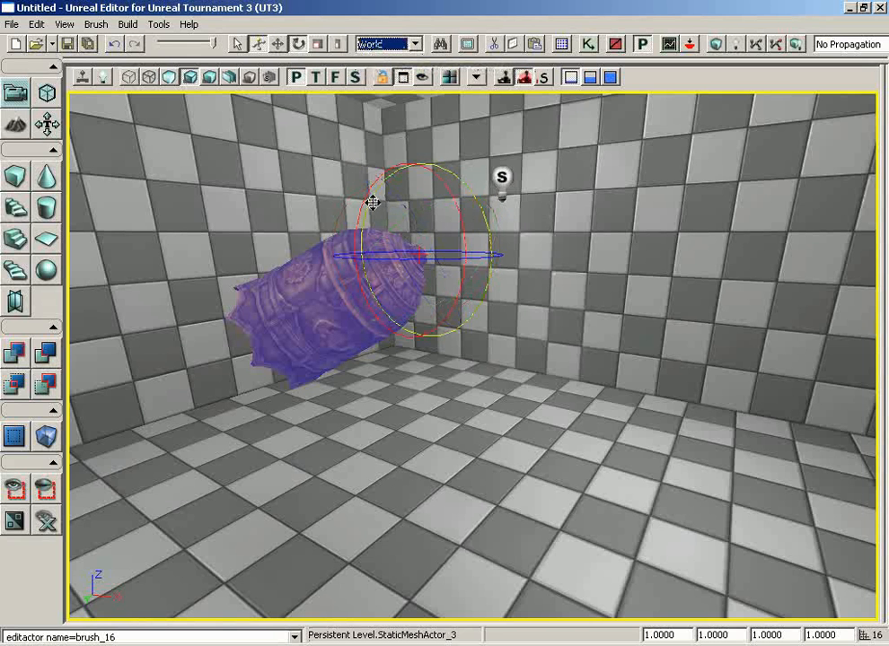
Activate the uniform scaling widget and set the reference coordinate system to Local
click(318, 44)
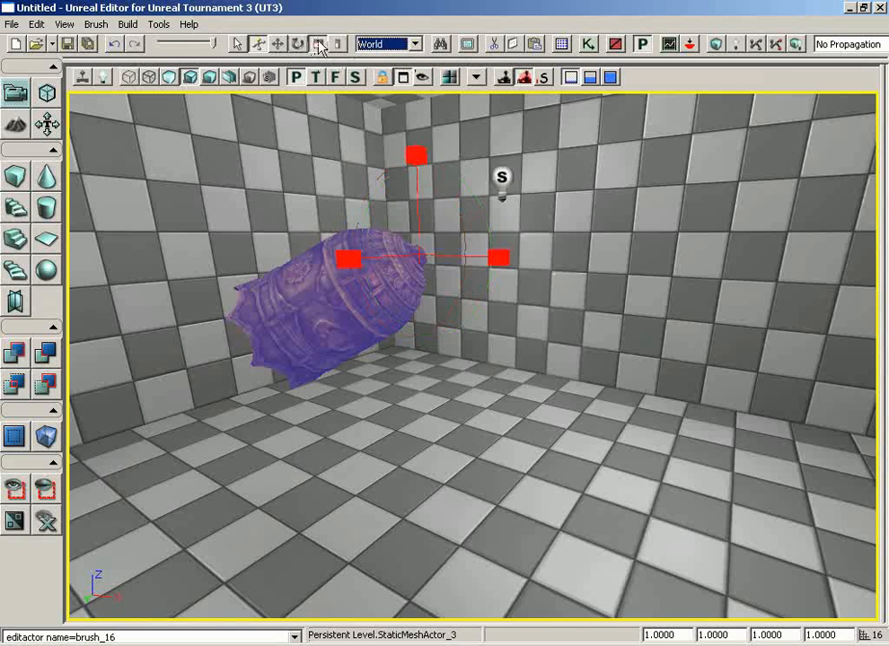
click(396, 43)
click(381, 69)
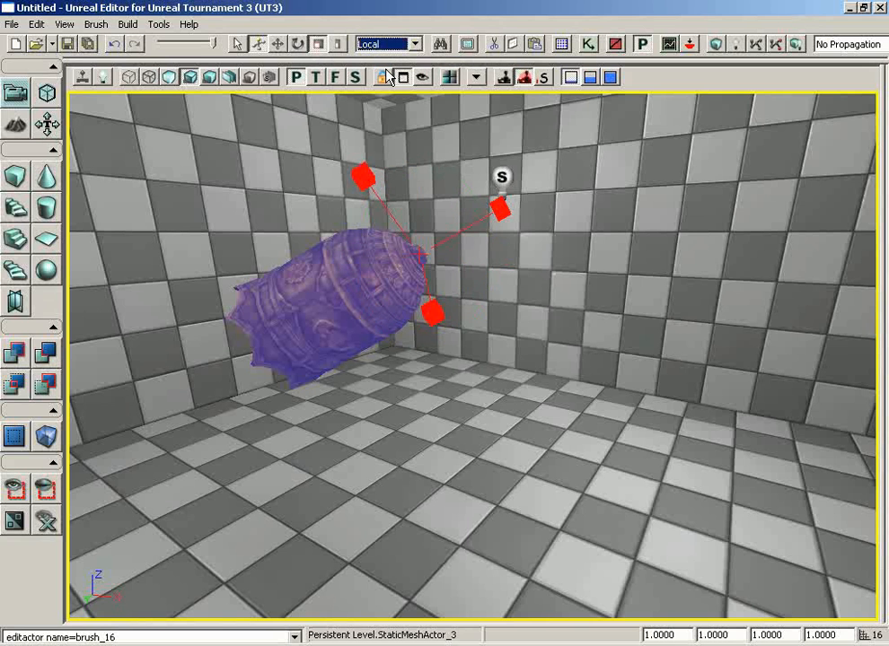